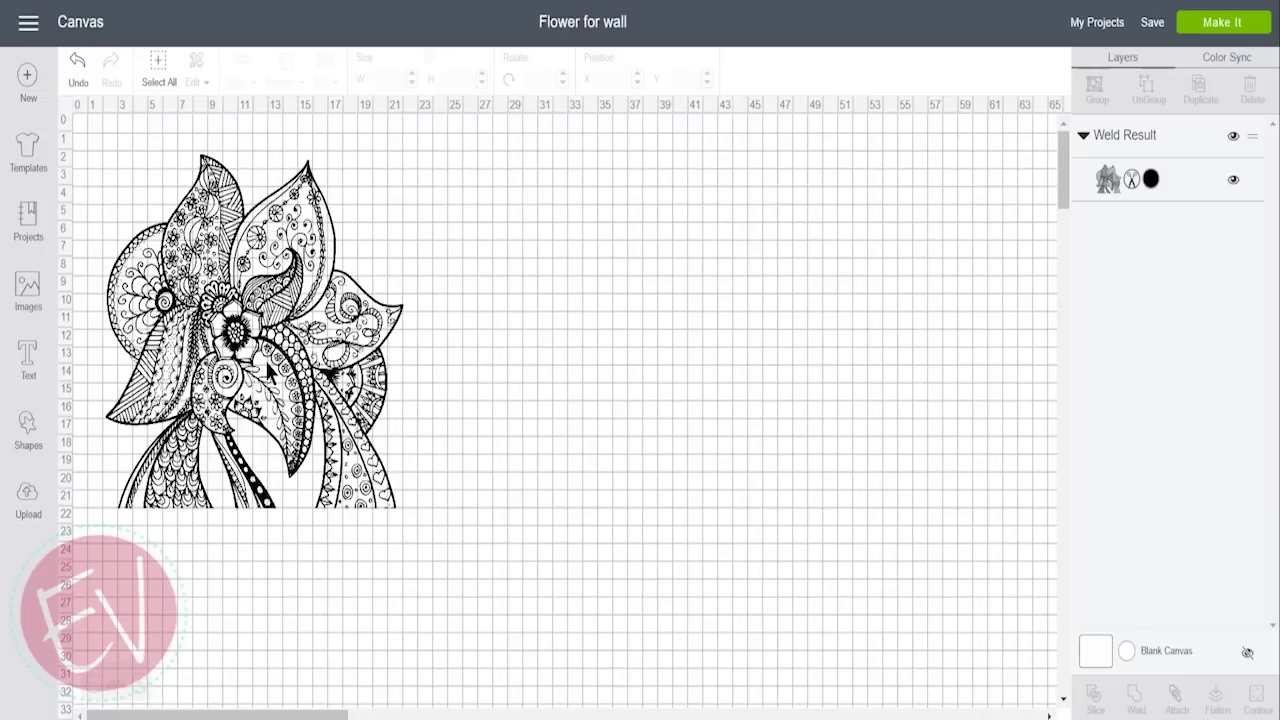
- Set the selected flower's width and height to exactly 65 inches, trimming extra width decimals
left_click(268, 370)
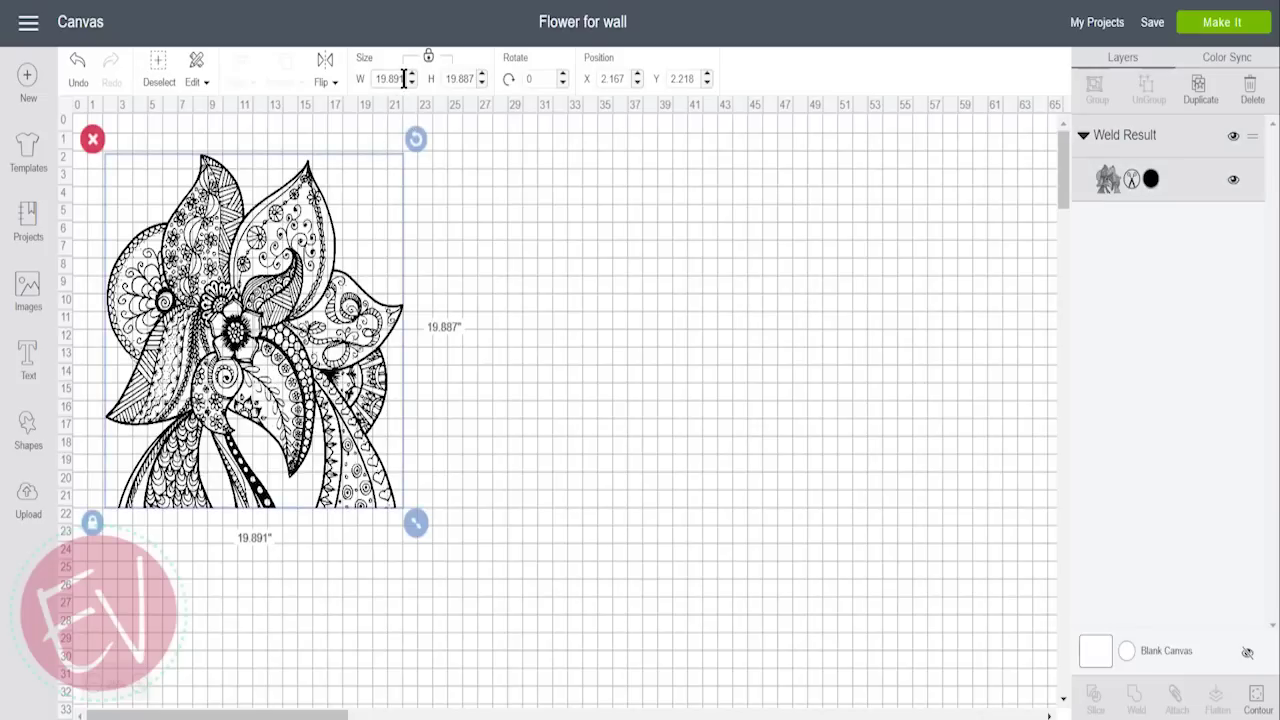
left_click_drag(404, 80, 373, 80)
type("65")
key("Tab")
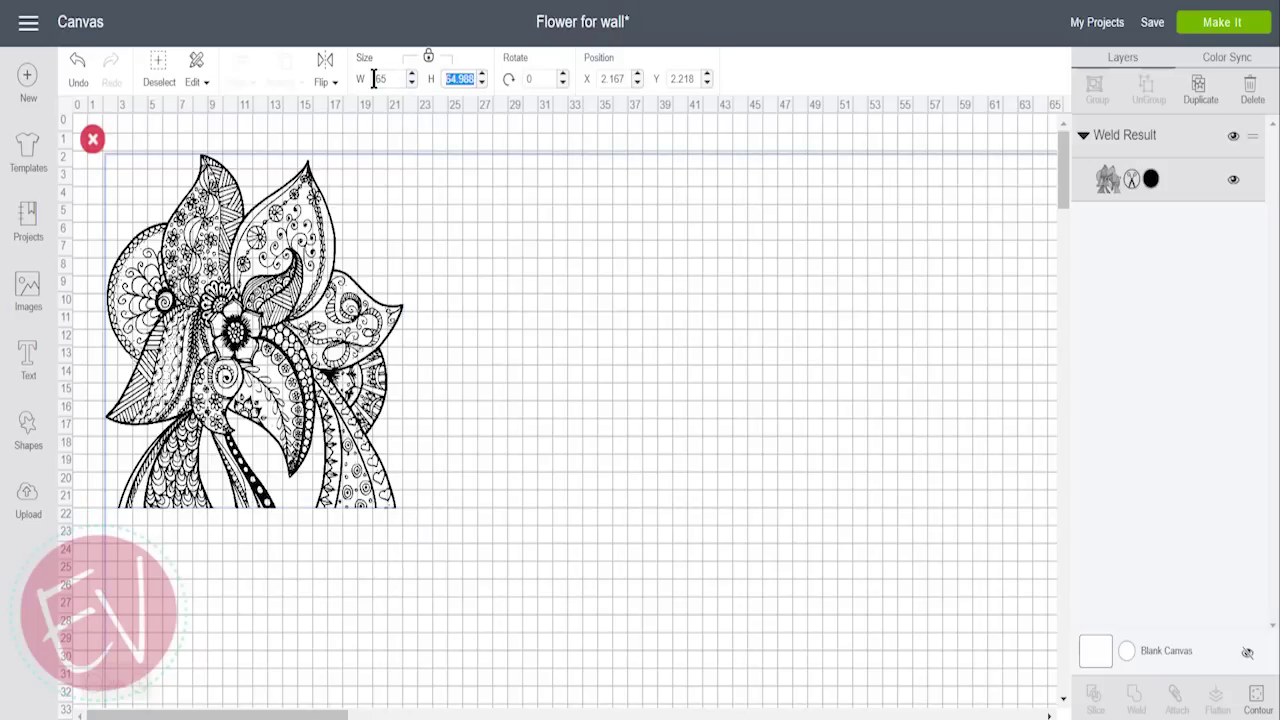
type("65")
key("Tab")
left_click(428, 62)
left_click_drag(387, 79, 413, 88)
key("BackSpace")
key("Tab")
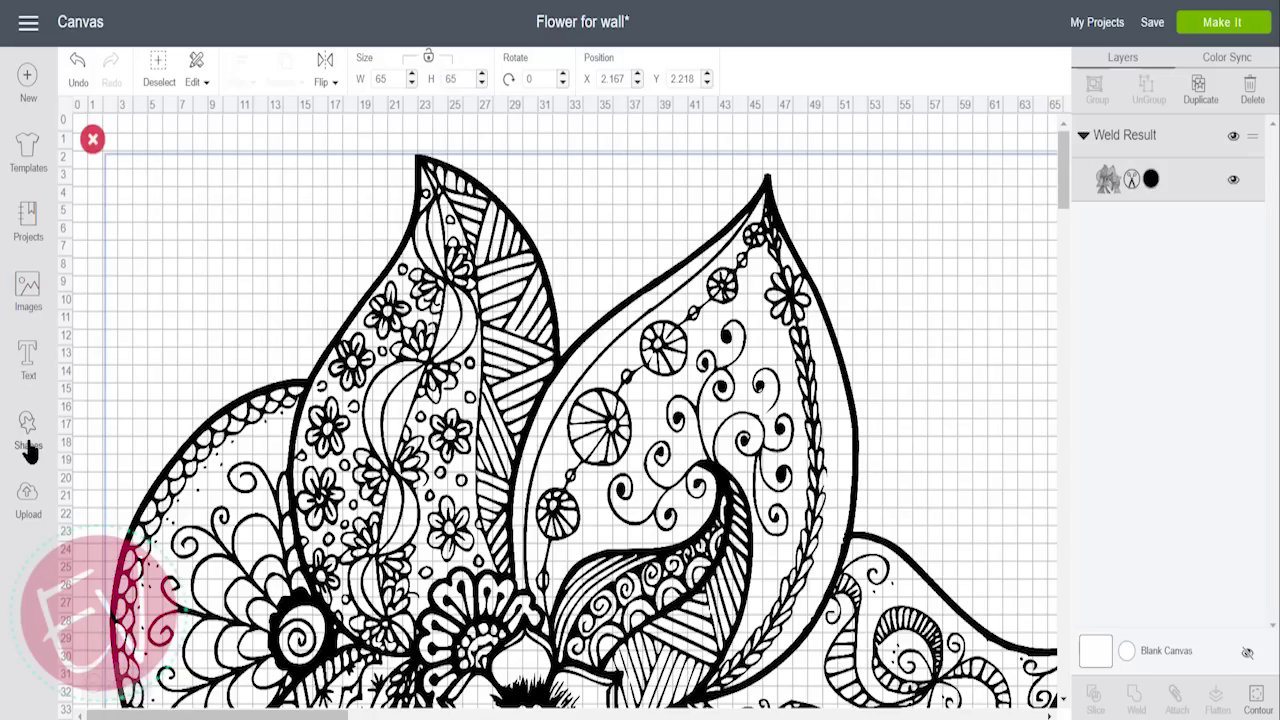
- Add a square shape and place it near the flower's top-left
left_click(29, 435)
left_click(97, 303)
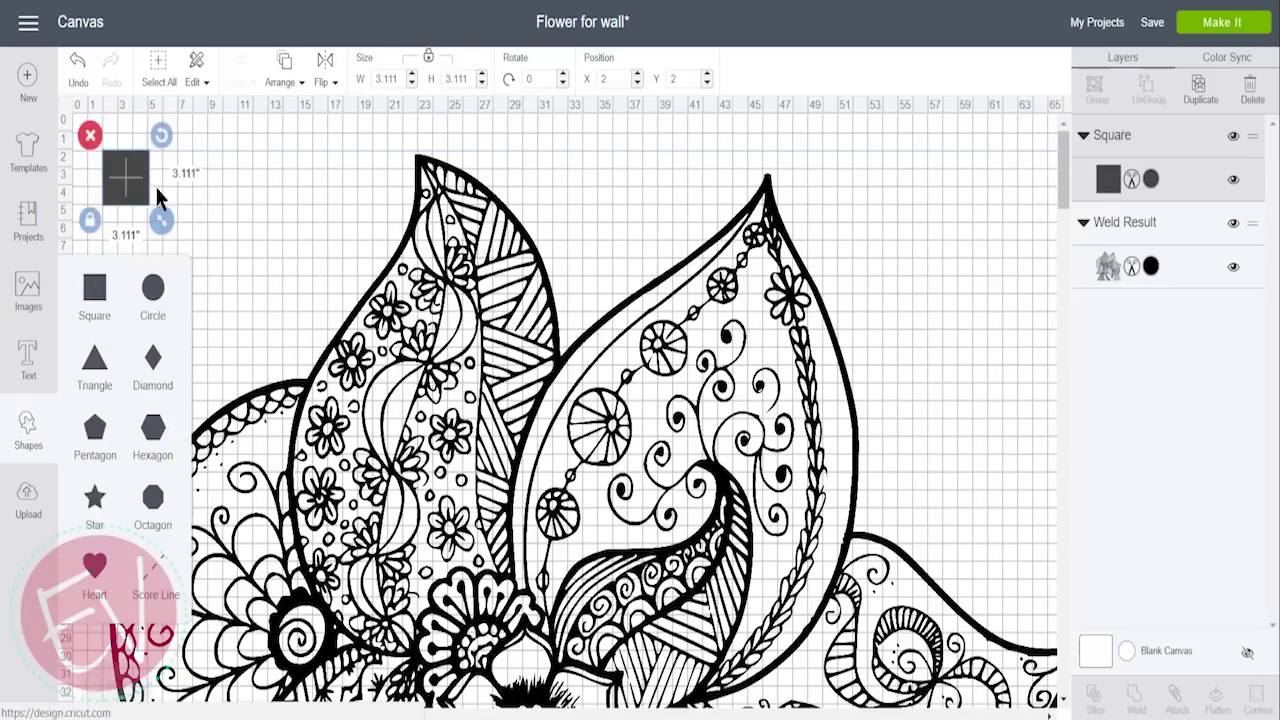
left_click_drag(155, 184, 186, 272)
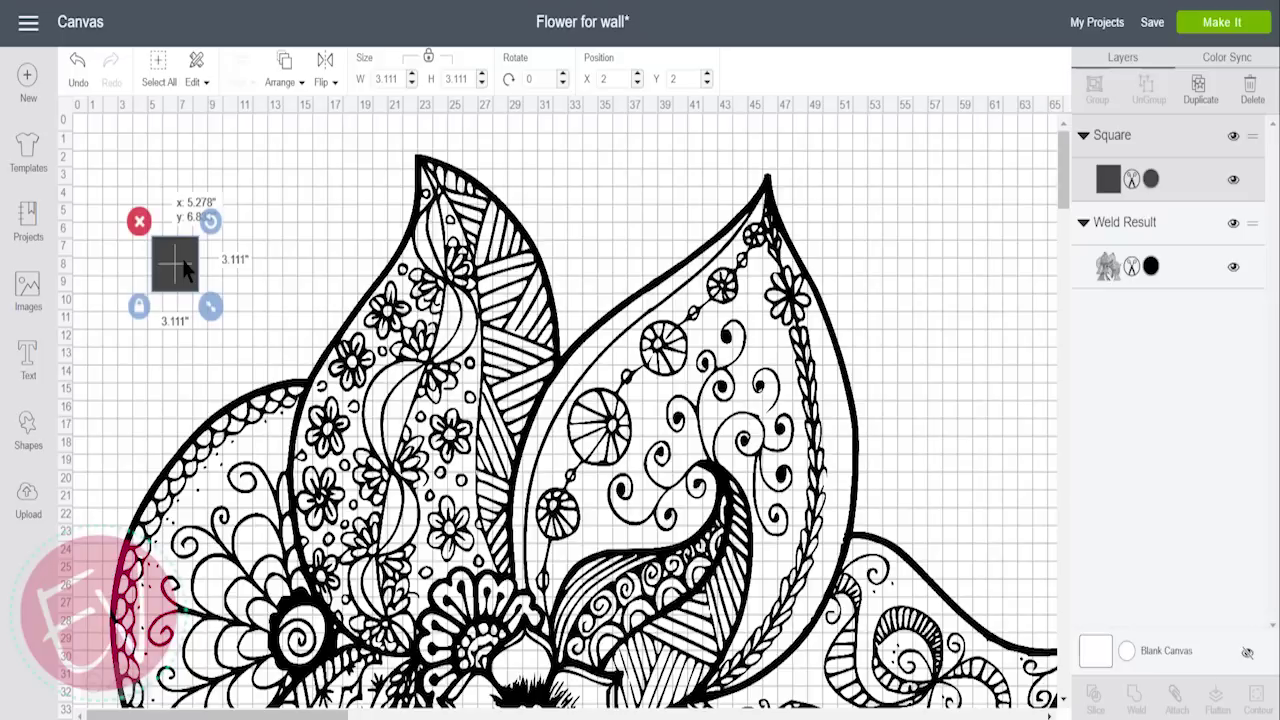
left_click_drag(186, 270, 186, 270)
- Unlock proportions and size the square to 11 inches wide by 22 inches tall
left_click(428, 60)
left_click_drag(402, 78, 365, 88)
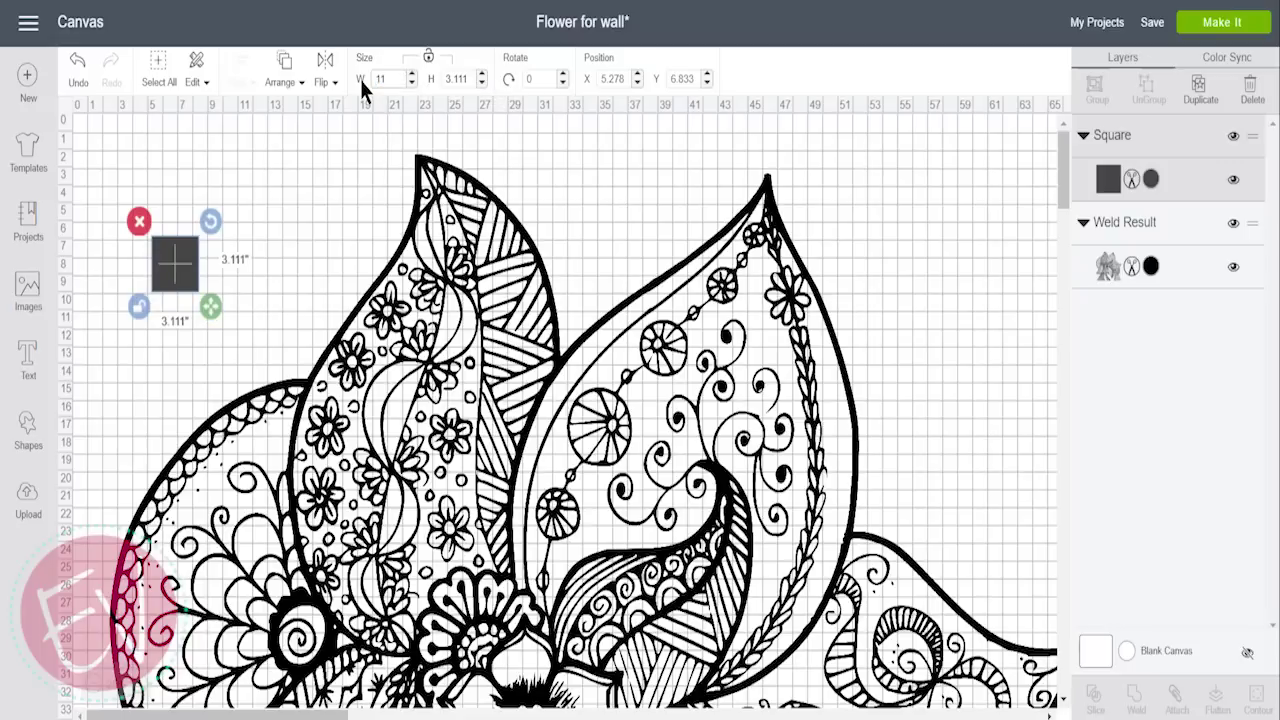
key("Tab")
type("22")
key("Tab")
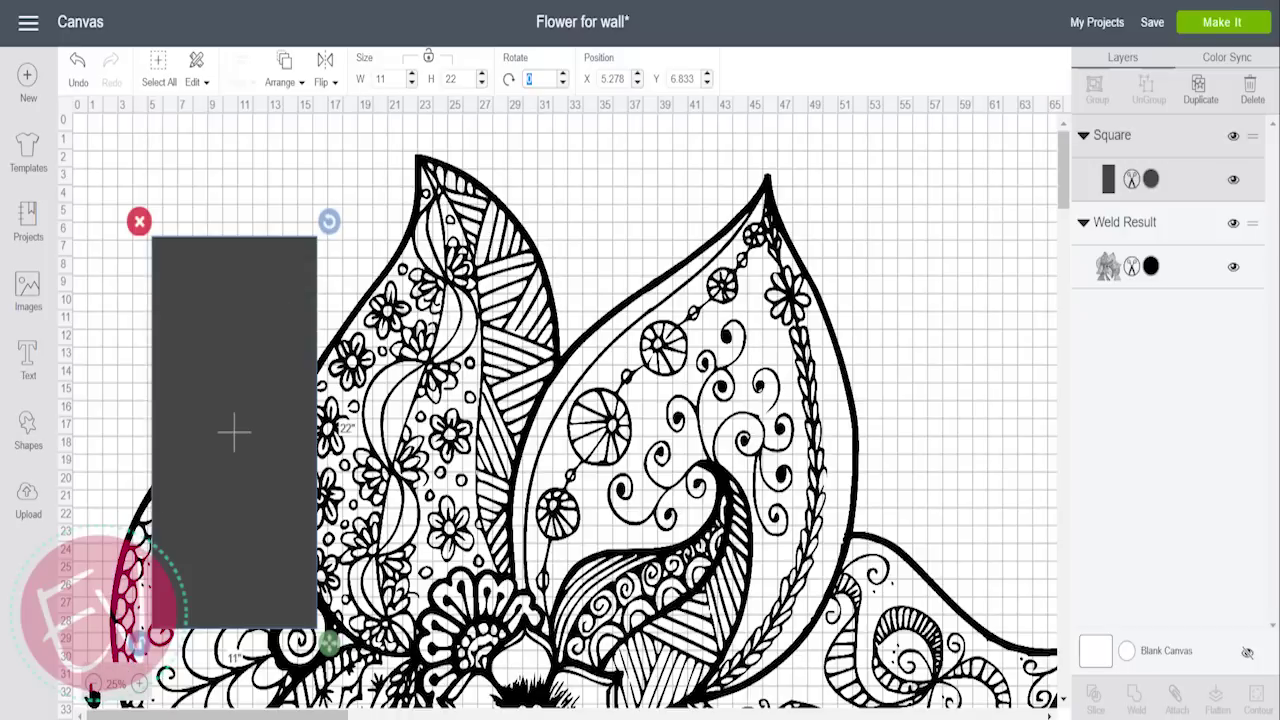
left_click(92, 697)
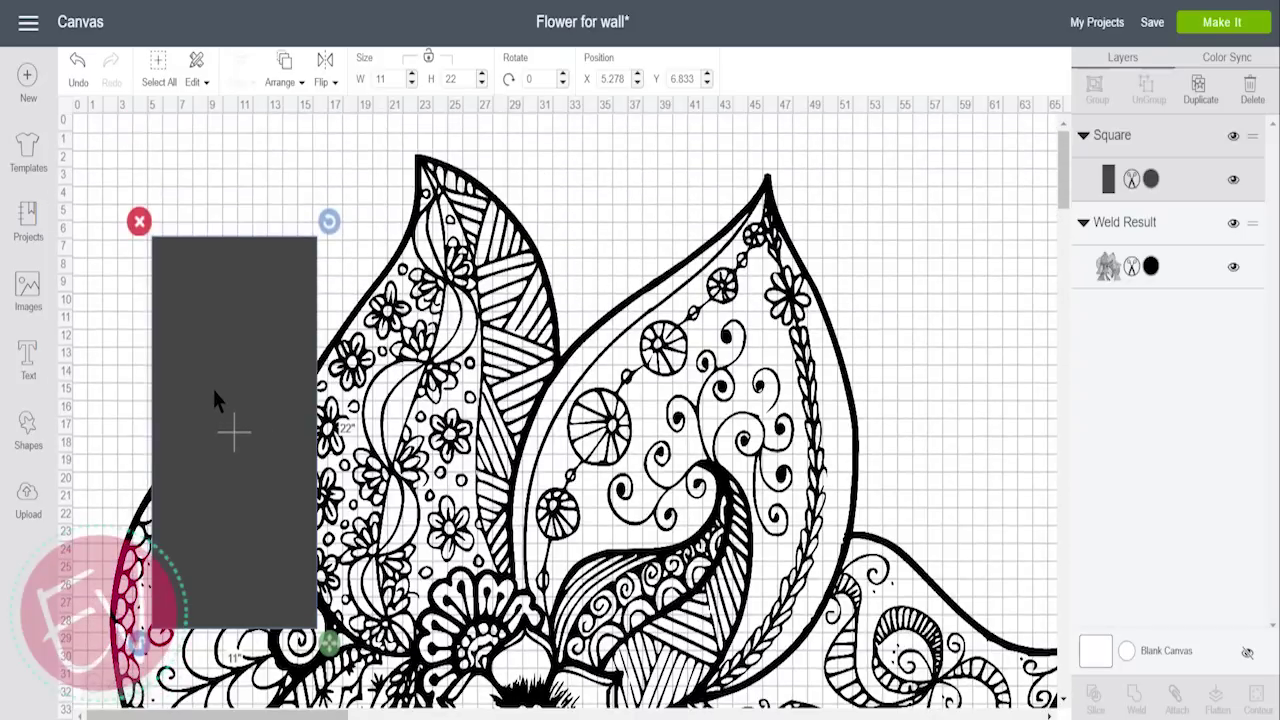
- Duplicate the rectangle several times and pull one copy out to the right
key("ctrl+d")
key("ctrl+d")
key("ctrl+d")
key("ctrl+d")
key("ctrl+d")
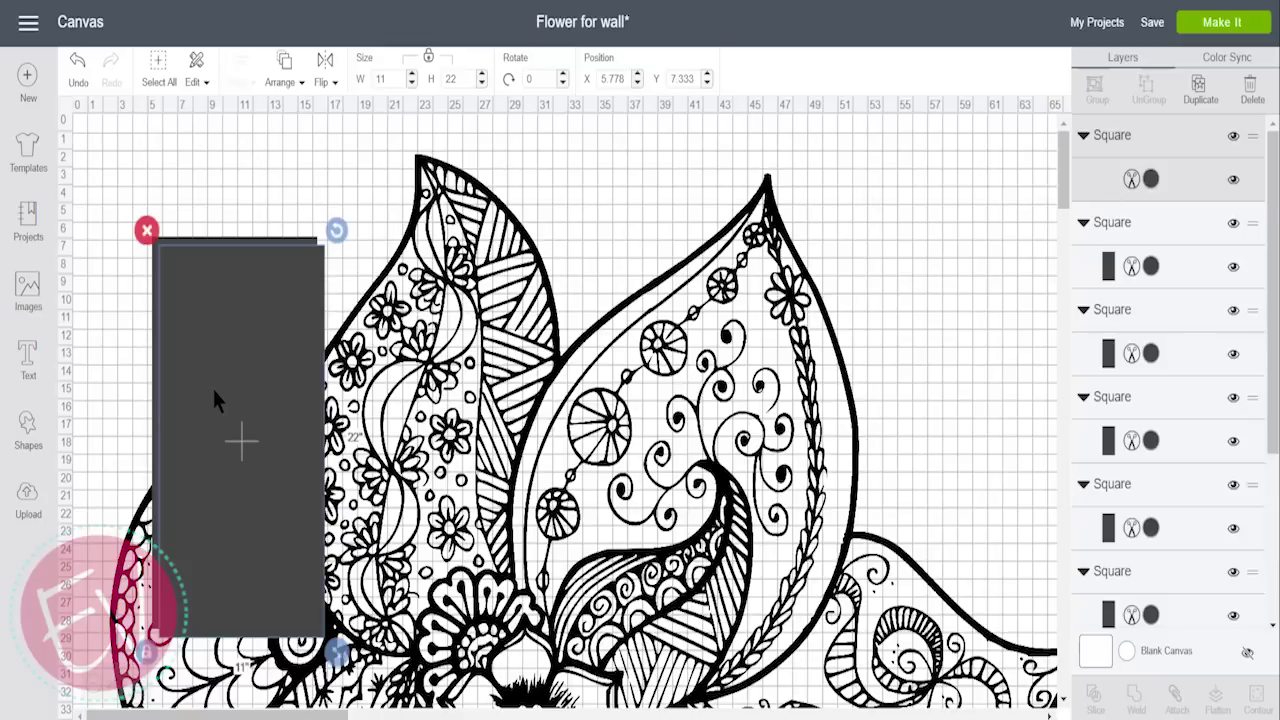
left_click_drag(1270, 330, 1265, 597)
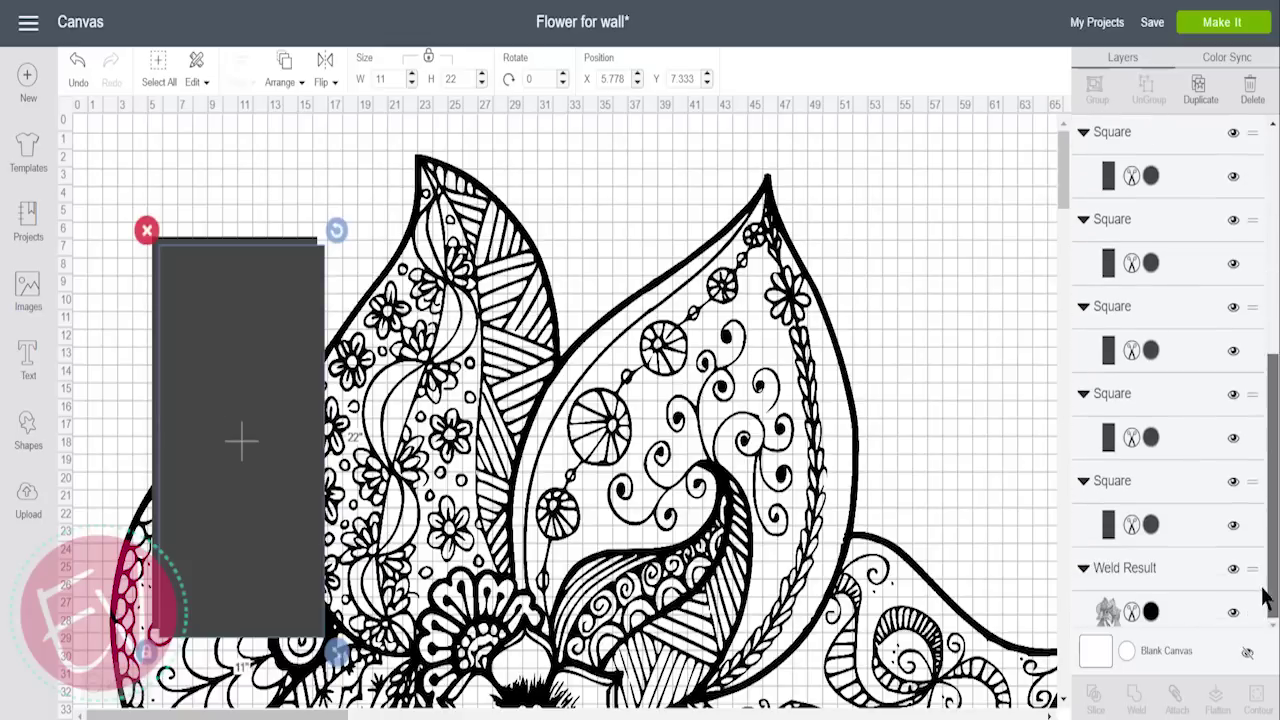
left_click(1172, 435, "shift")
scroll(1180, 480, "up", 5)
left_click(1178, 470, "shift")
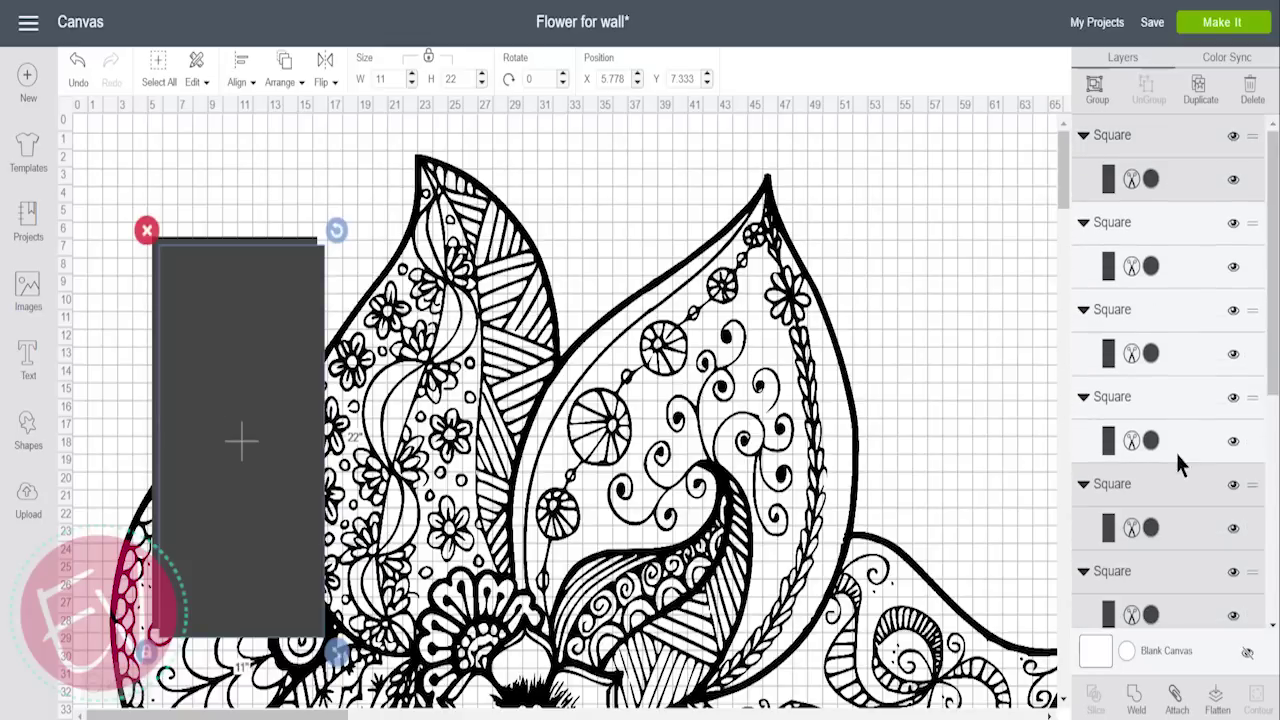
left_click(1172, 392, "shift")
left_click(1181, 309, "shift")
left_click(1179, 215, "shift")
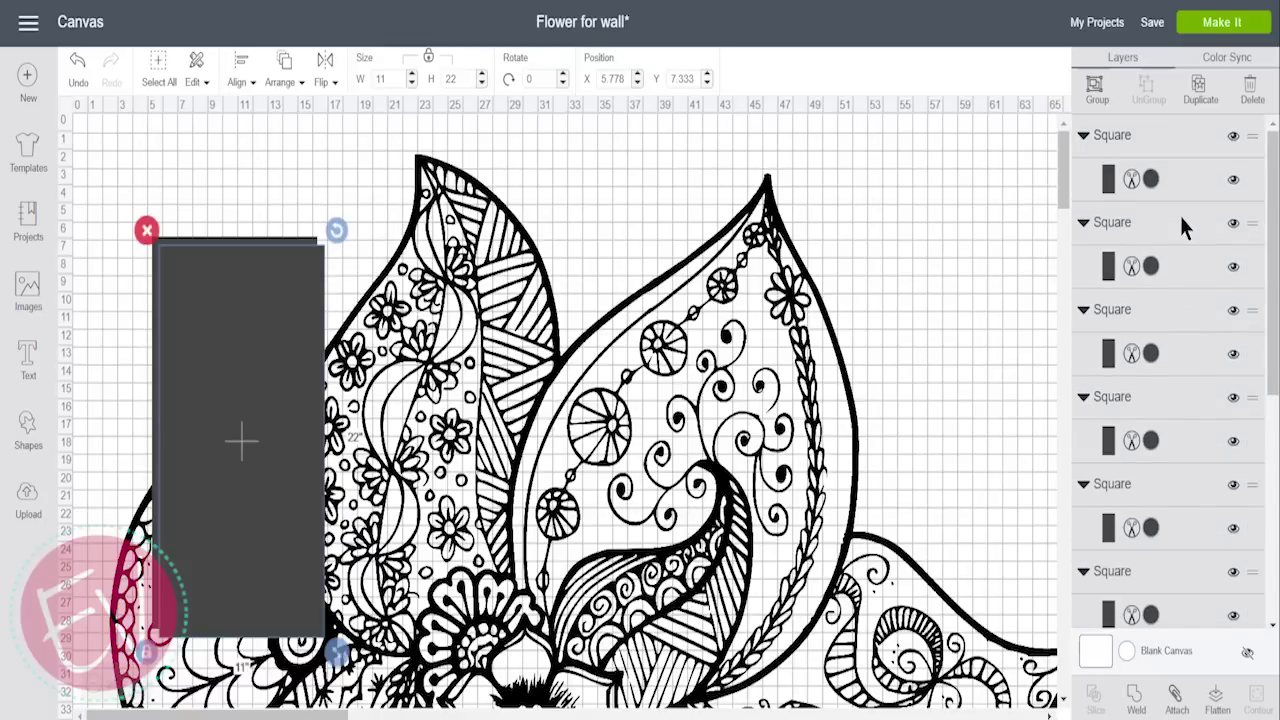
left_click_drag(231, 357, 1117, 263)
- Send the left rectangle behind the flower
left_click(235, 300)
left_click(280, 82)
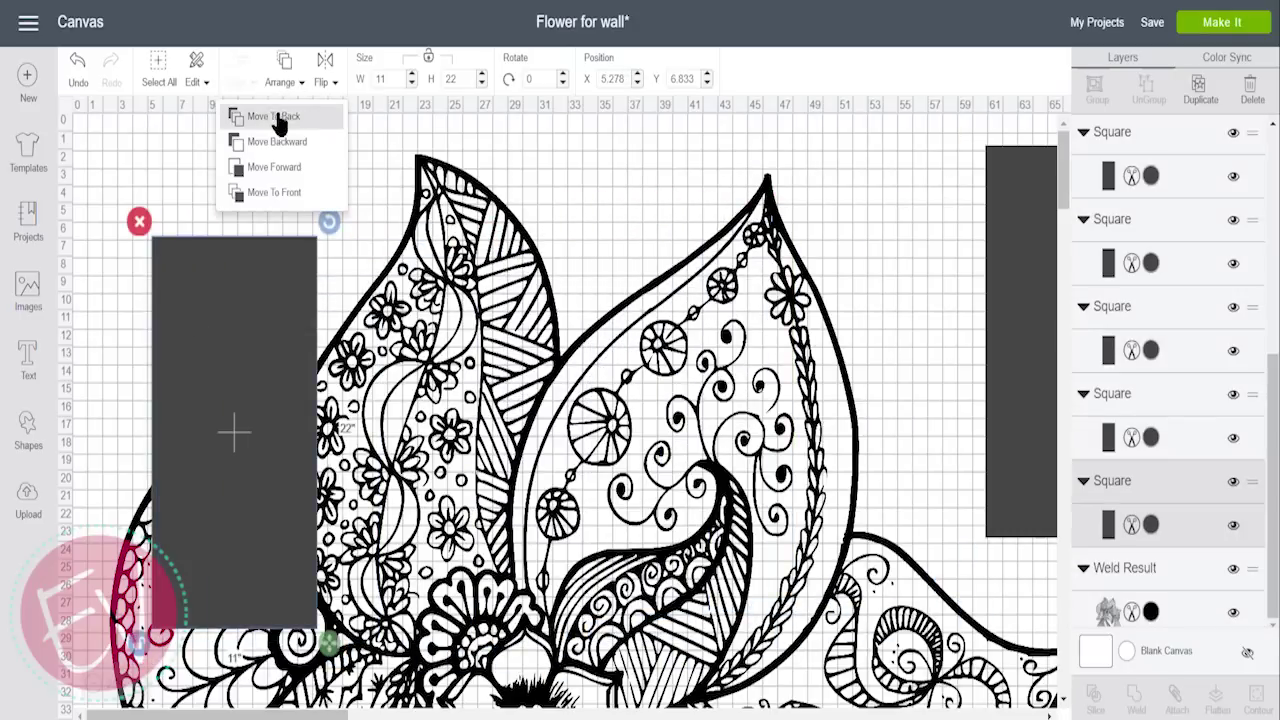
left_click(278, 120)
- Set the flower's horizontal X position to 0
left_click(194, 269)
left_click(589, 76)
type("0")
key("Tab")
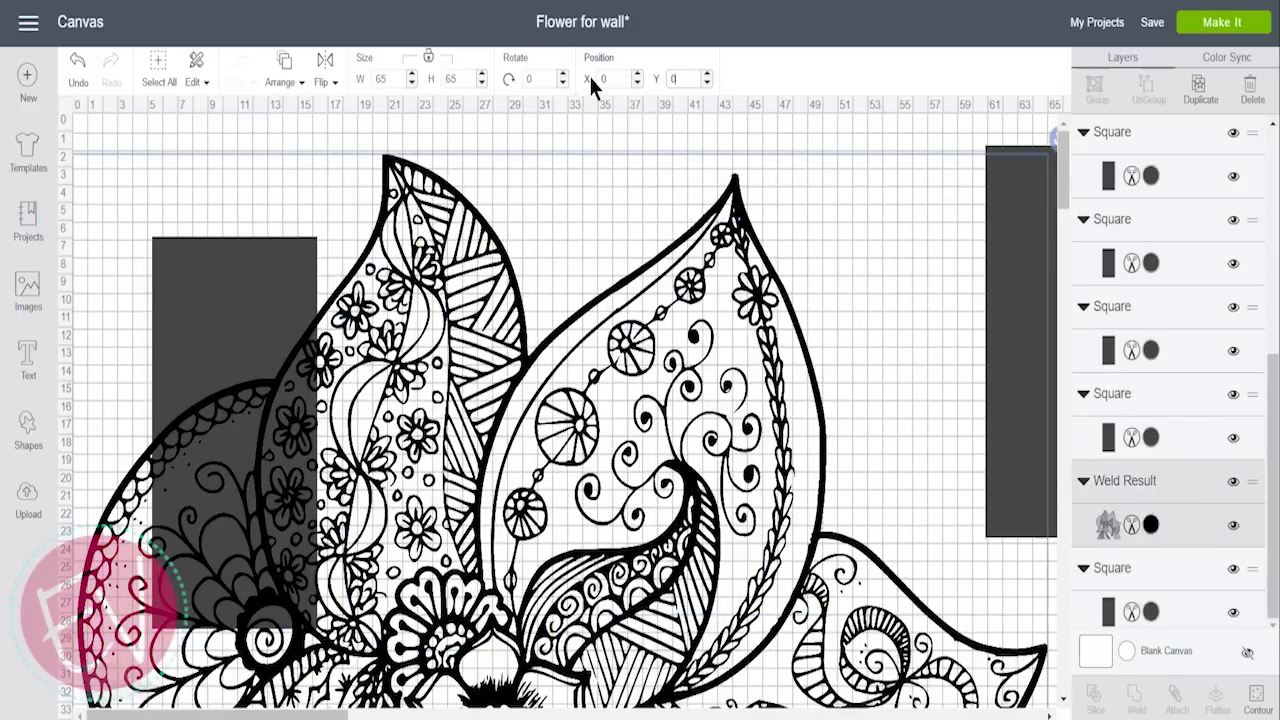
- Set the flower's Y to 0 and move the left rectangle to position 0, 0
type("0")
key("Return")
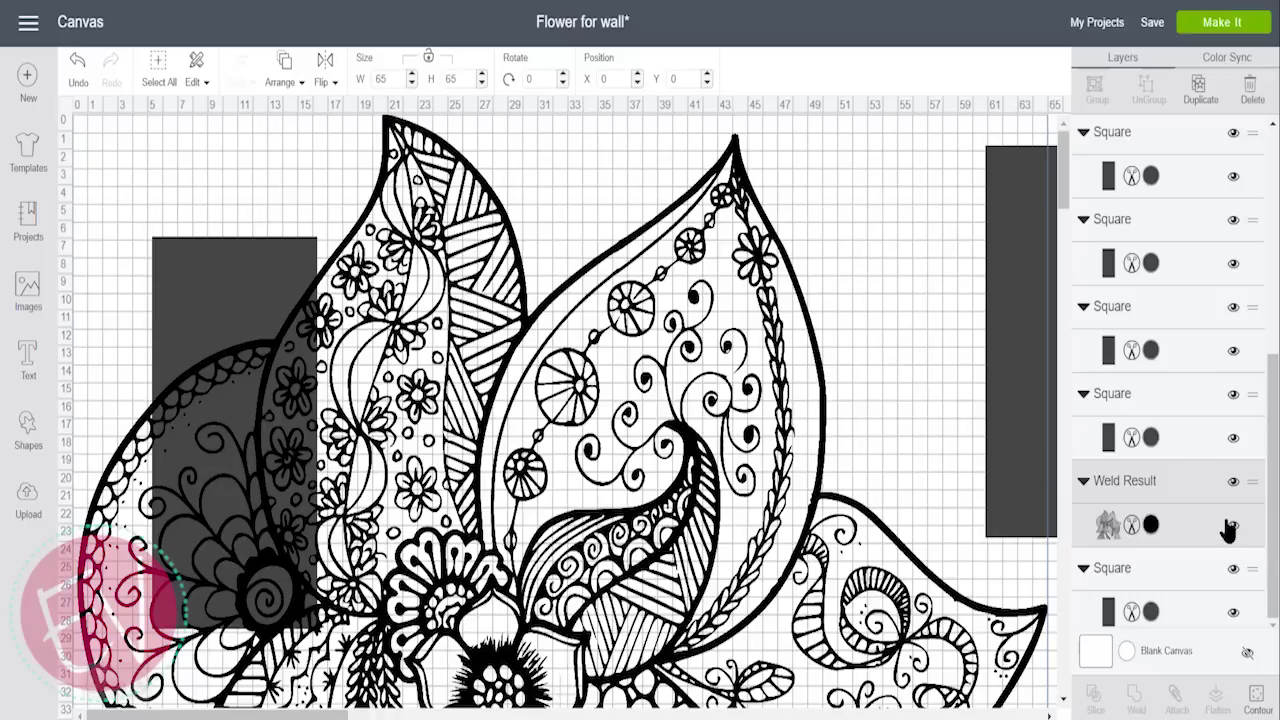
left_click(1176, 604)
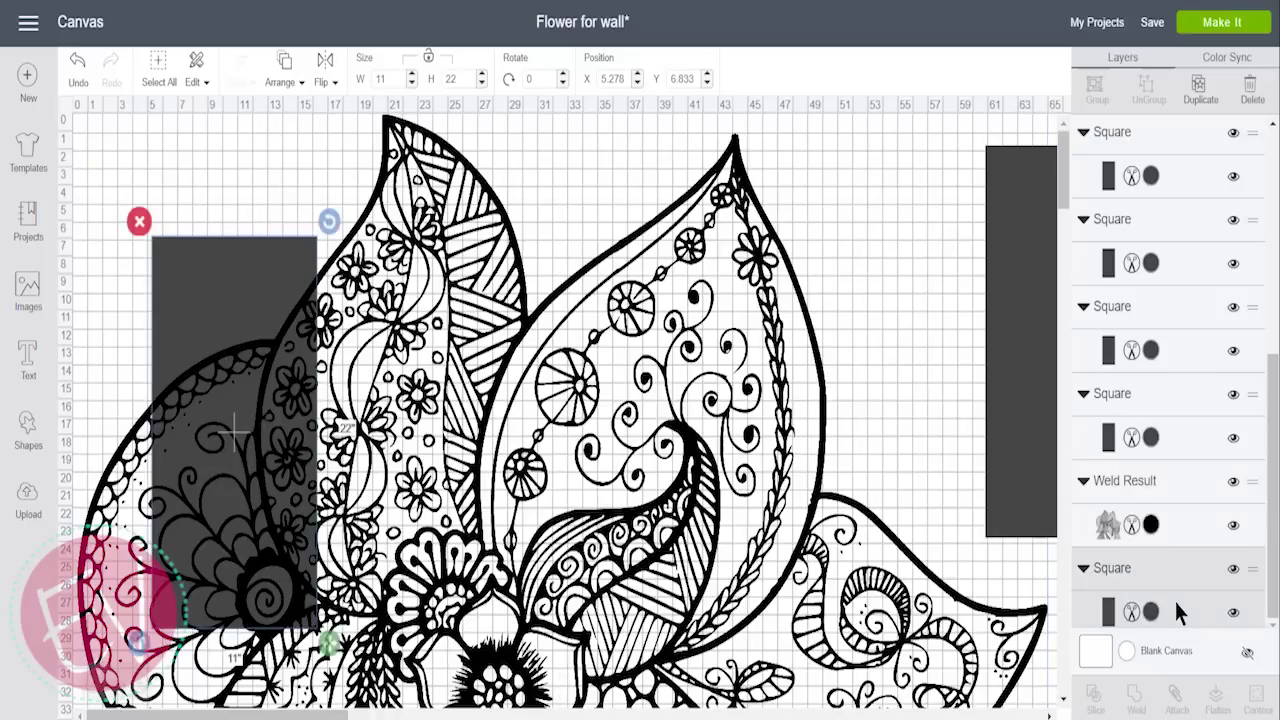
double_click(605, 86)
type("0")
key("Tab")
type("0")
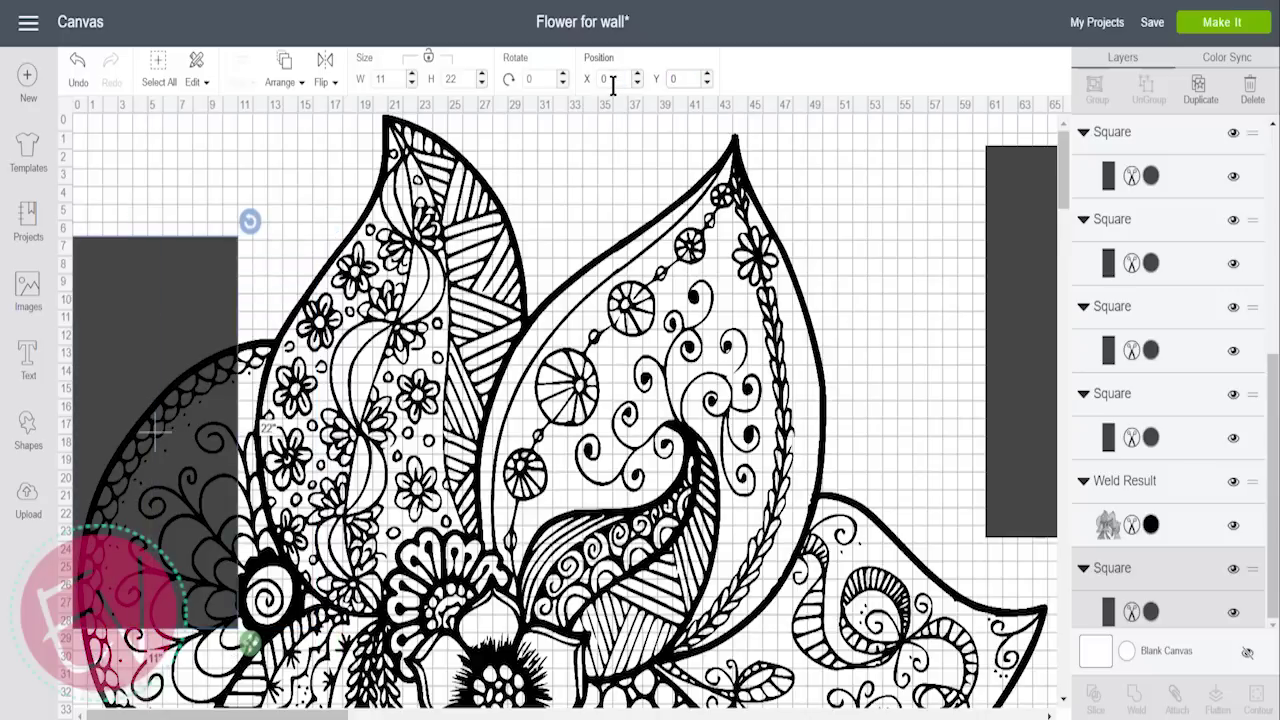
key("Return")
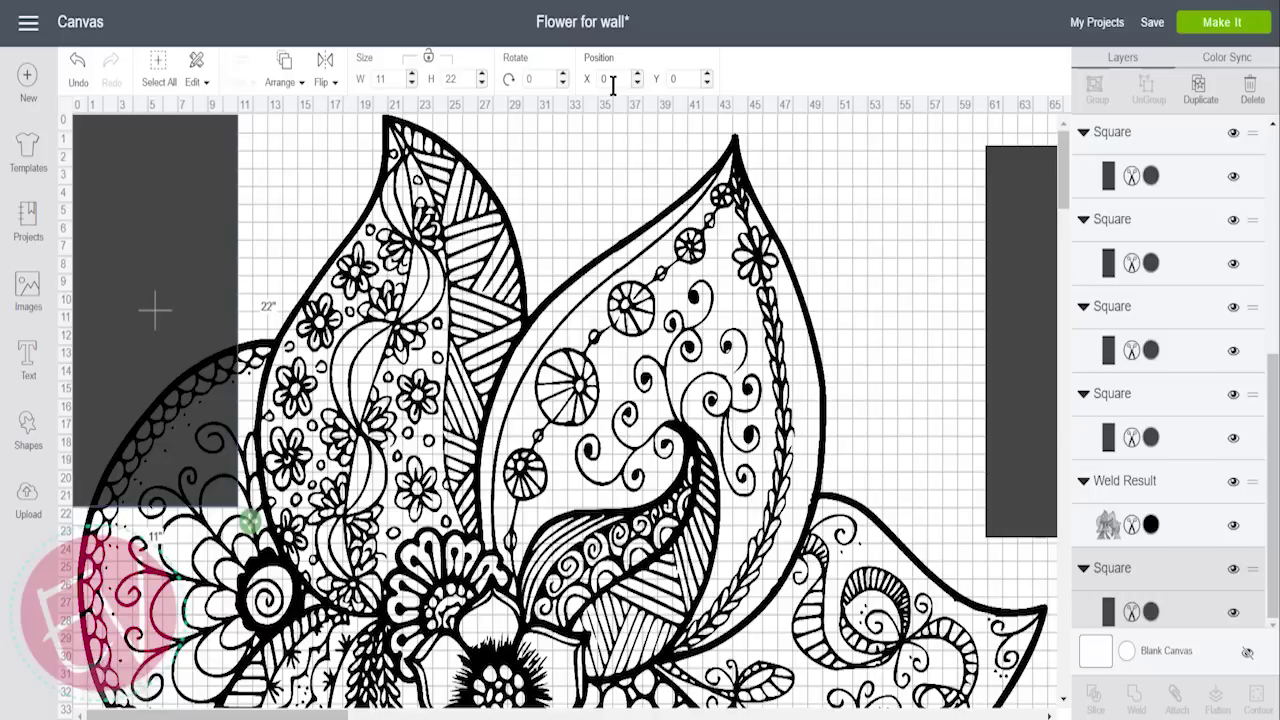
- Send the right rectangle behind the flower at X 21, then drag another to the lower left
left_click_drag(1013, 222, 849, 221)
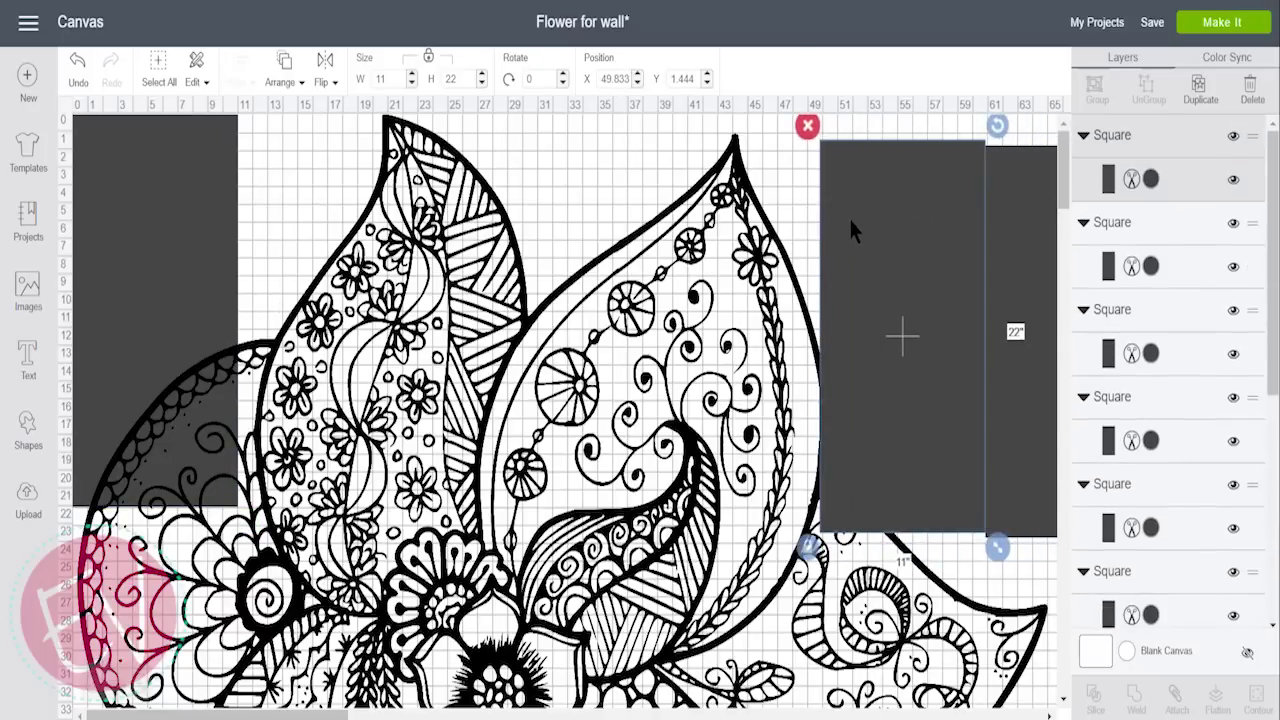
left_click(280, 80)
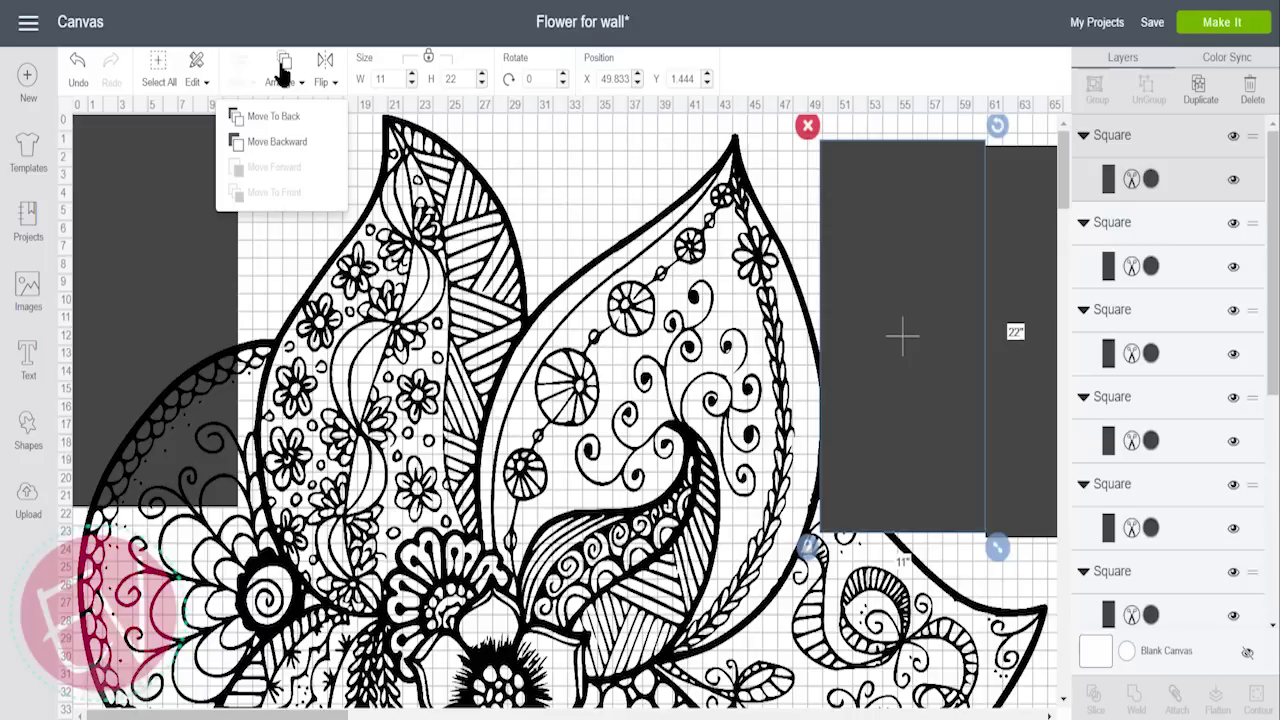
left_click(285, 120)
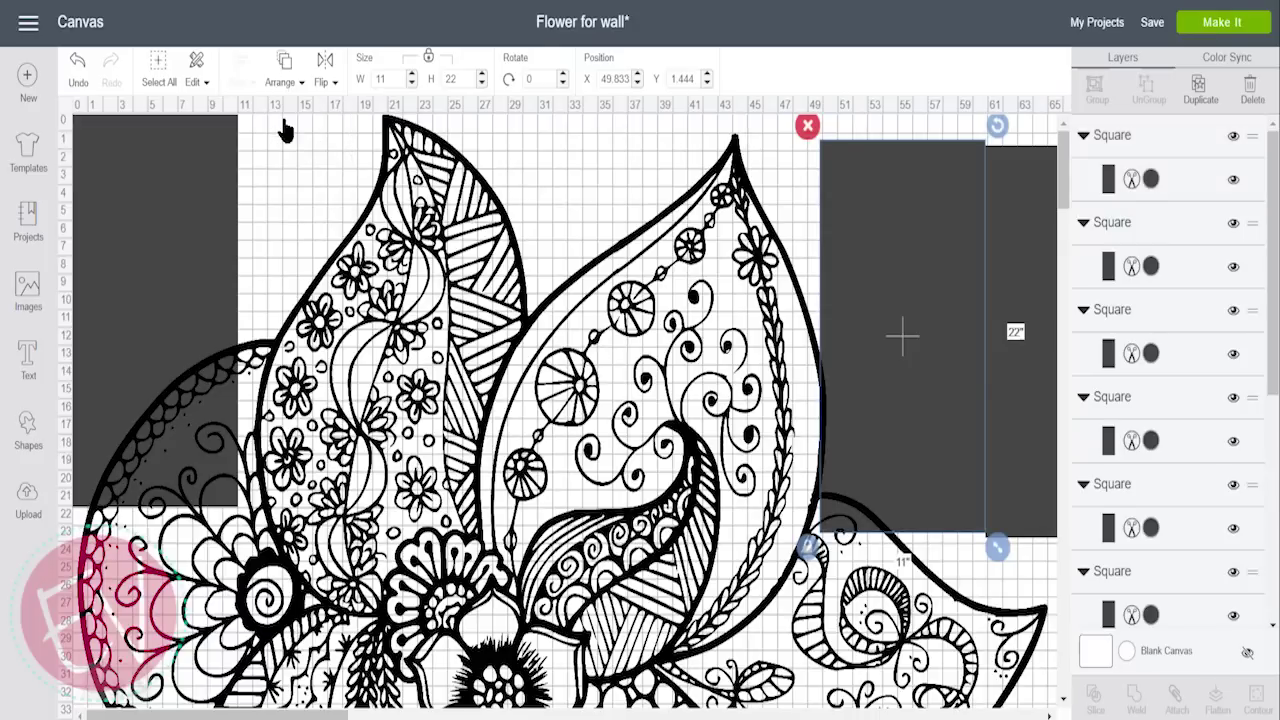
left_click(601, 80)
type("21")
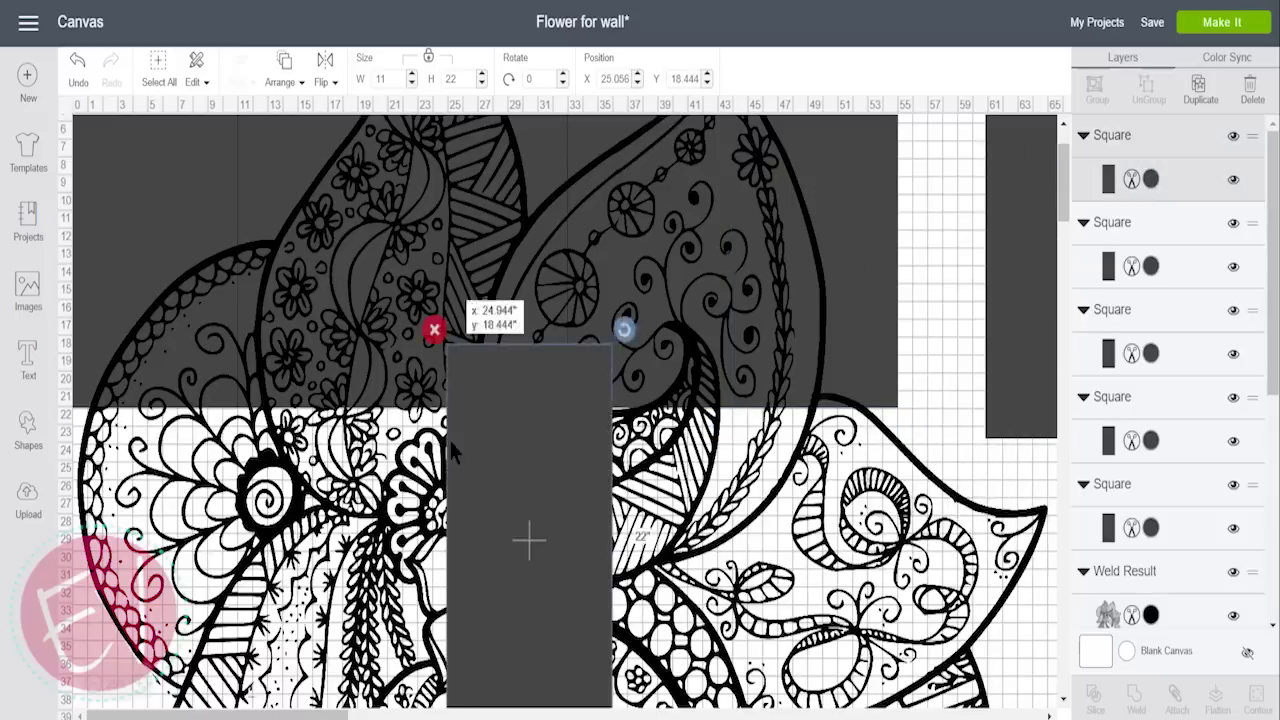
left_click_drag(528, 537, 212, 625)
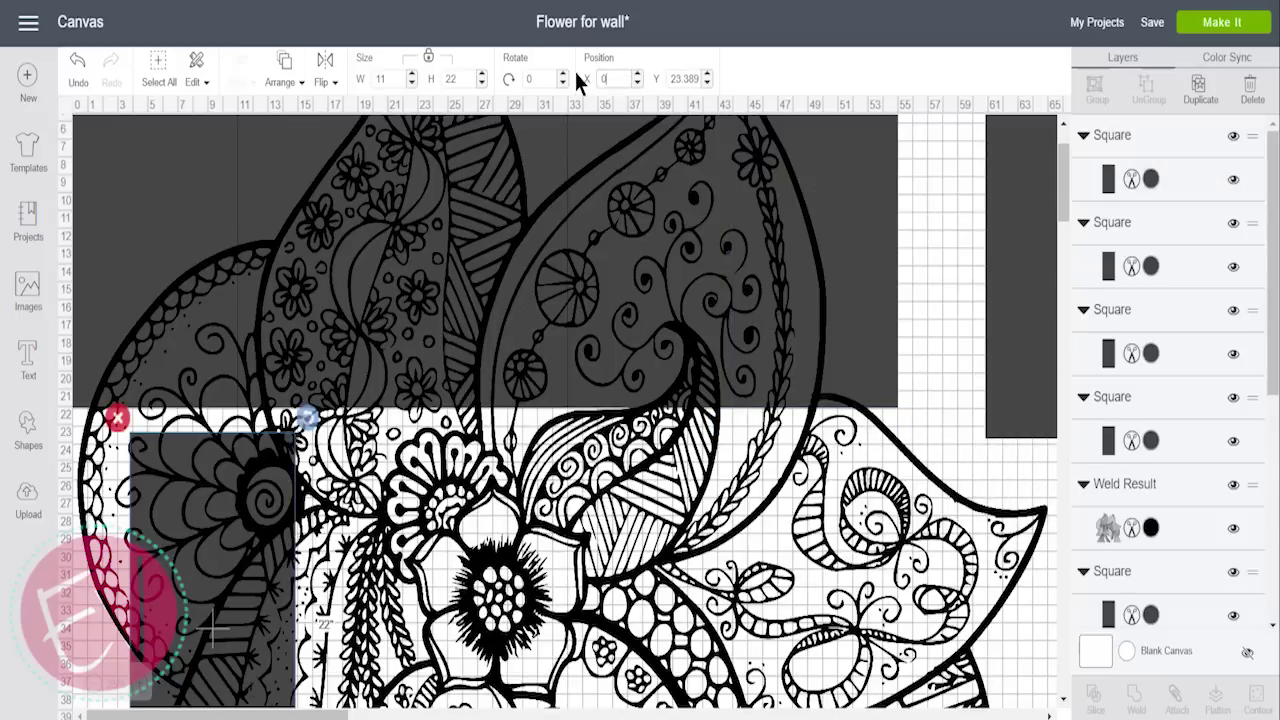
- Position the lower rectangle at 11, 22 and select the top-left square in Layers
type("11")
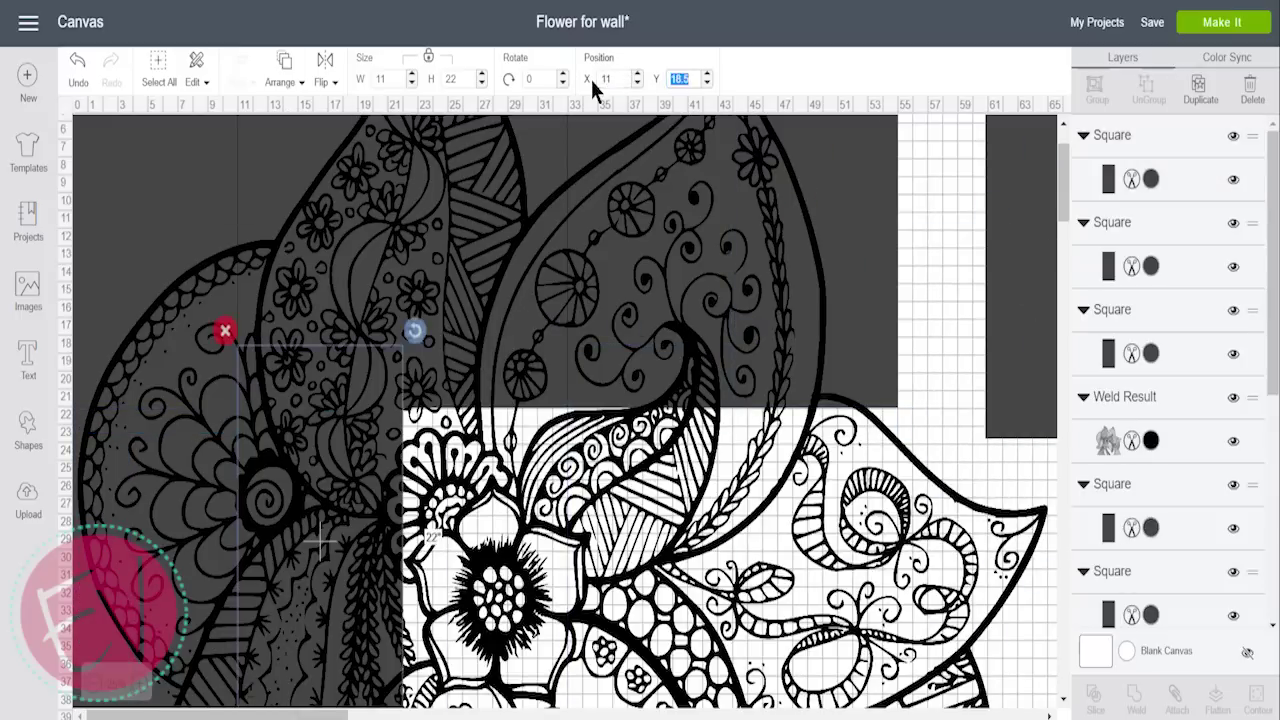
type("22")
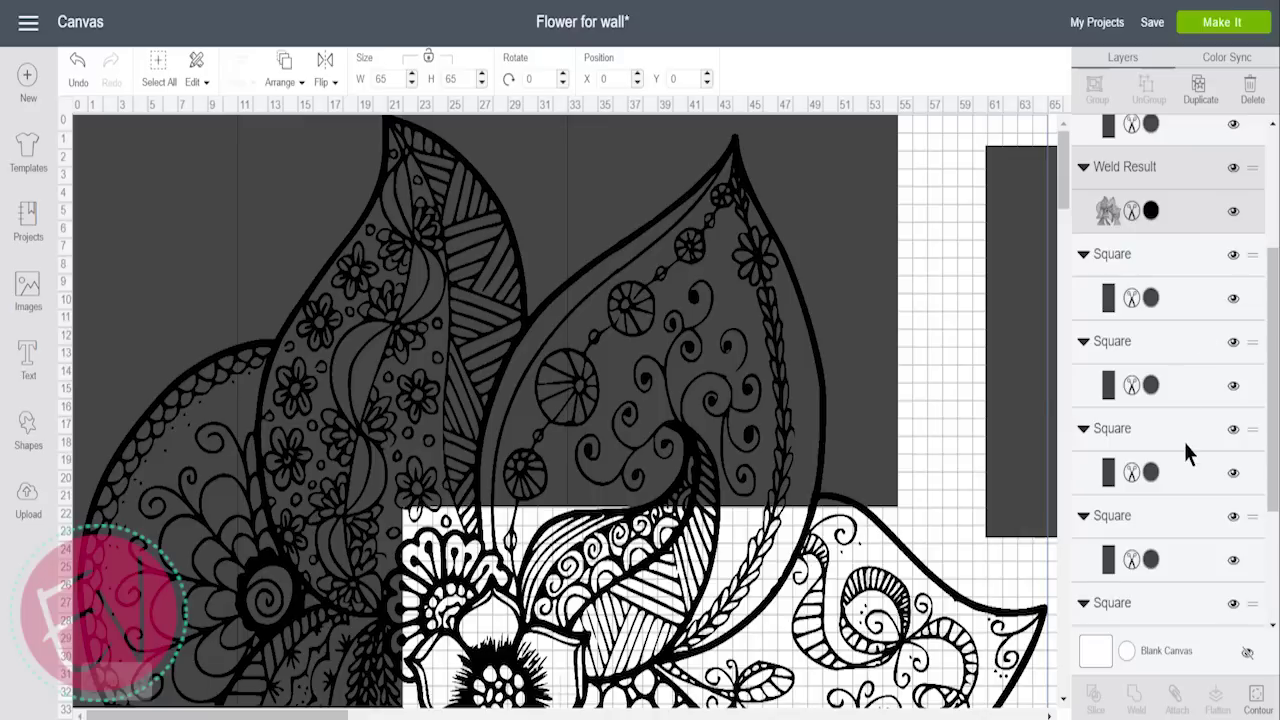
scroll(1184, 442, "down", 3)
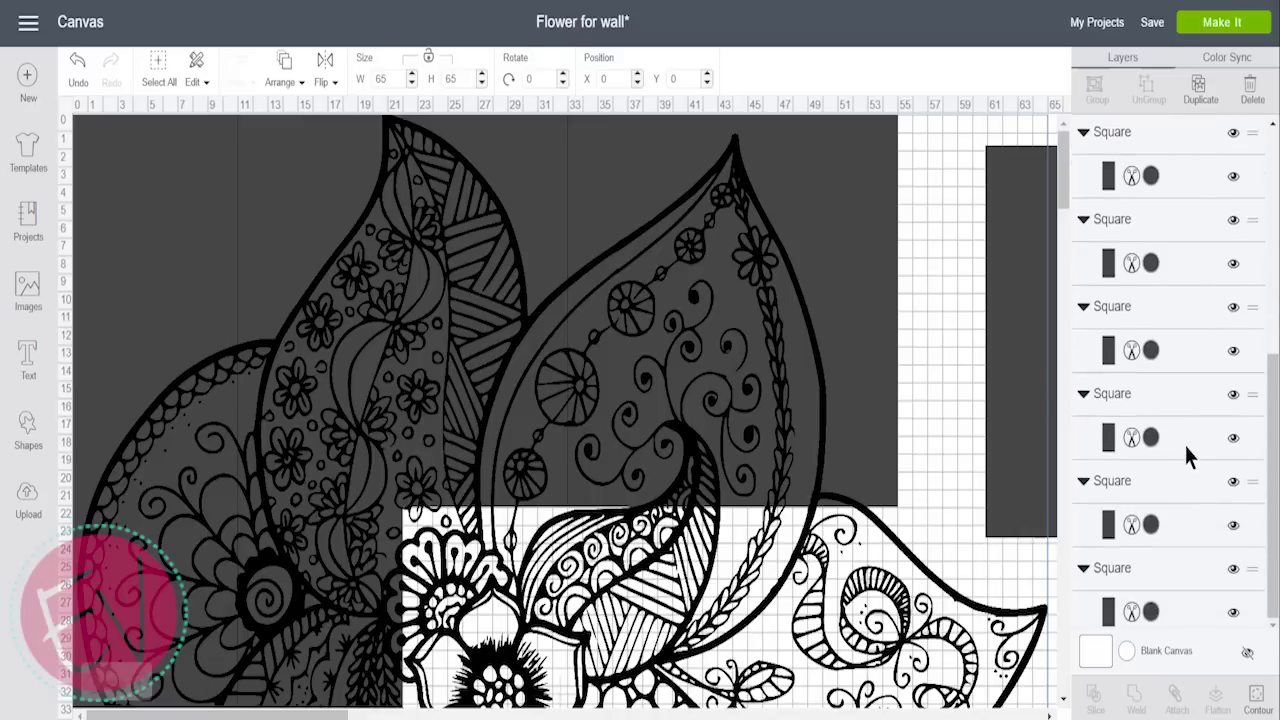
left_click(1182, 568)
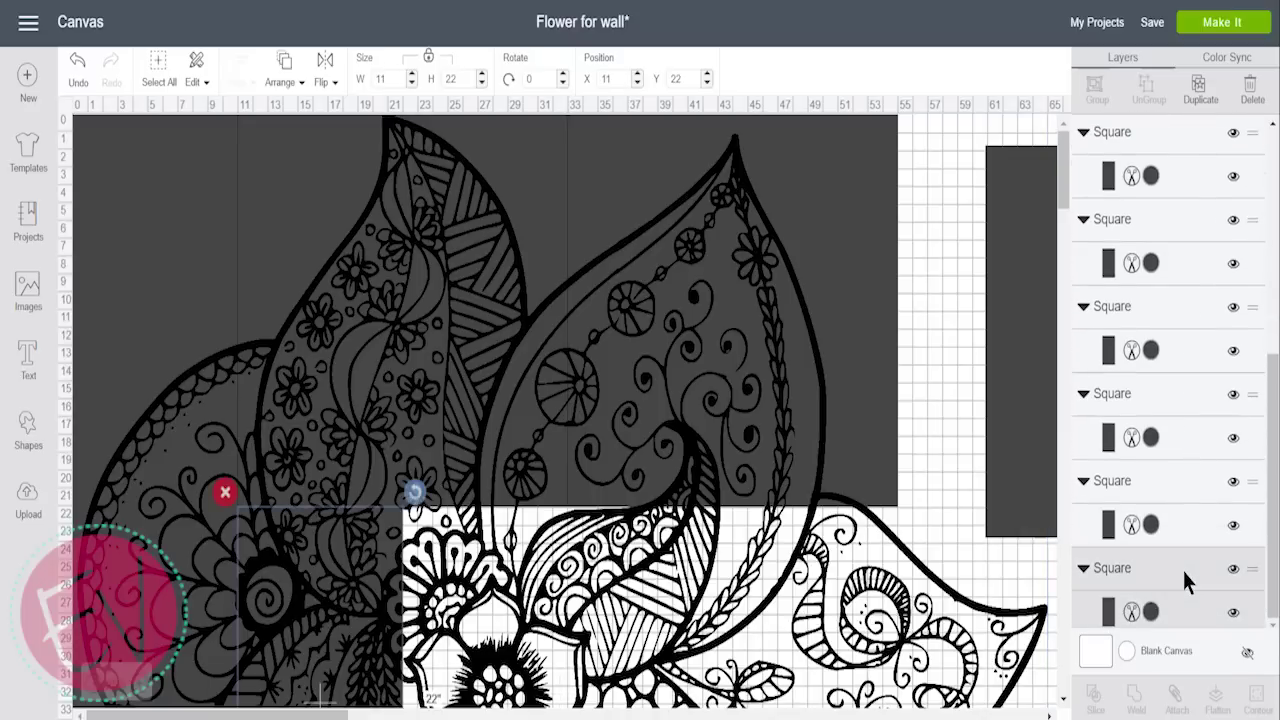
scroll(1182, 568, "up", 1)
scroll(1182, 577, "up", 2)
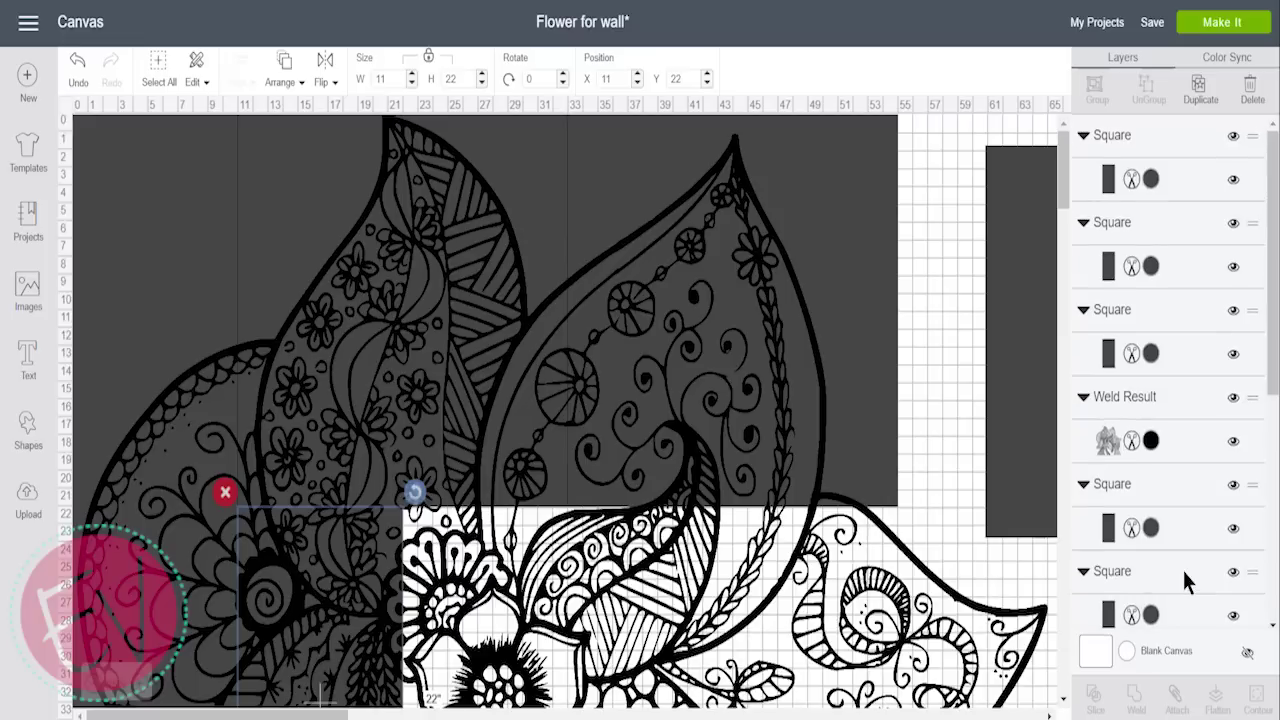
left_click(1175, 490)
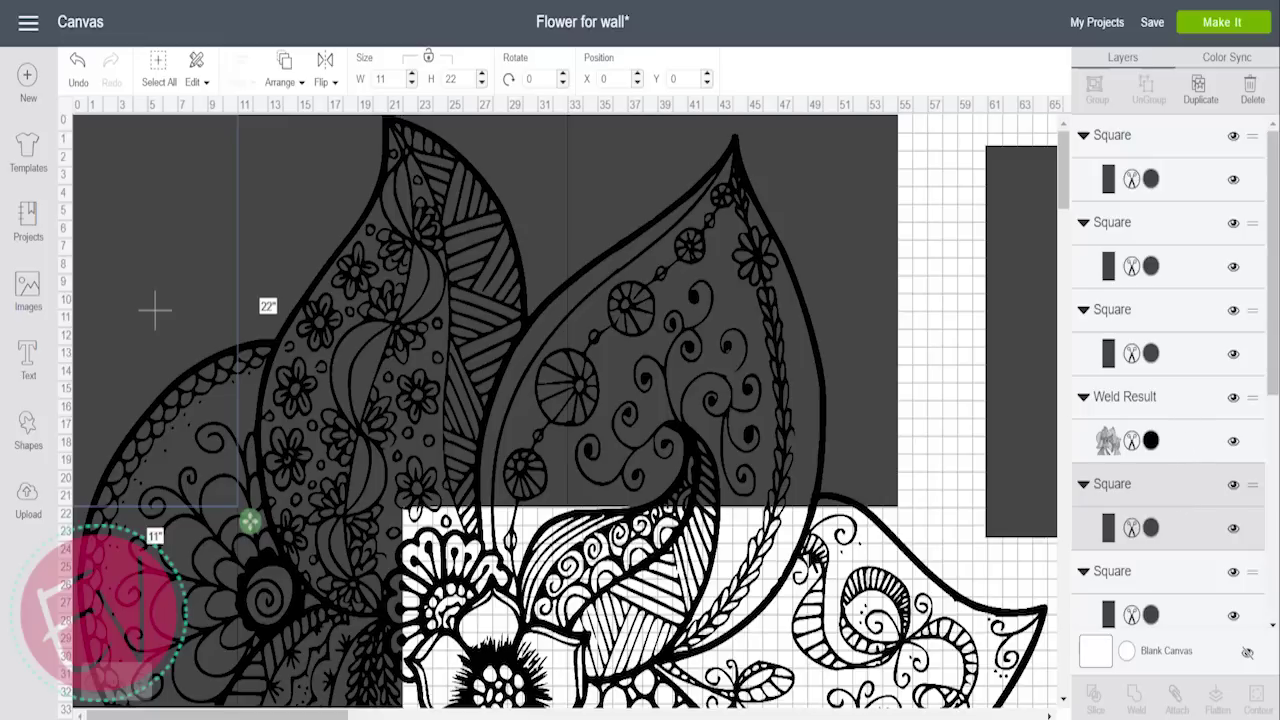
- Slice the welded flower with the top-left square and delete the 9.882 by 9.111 scrap
left_click(770, 562, "shift")
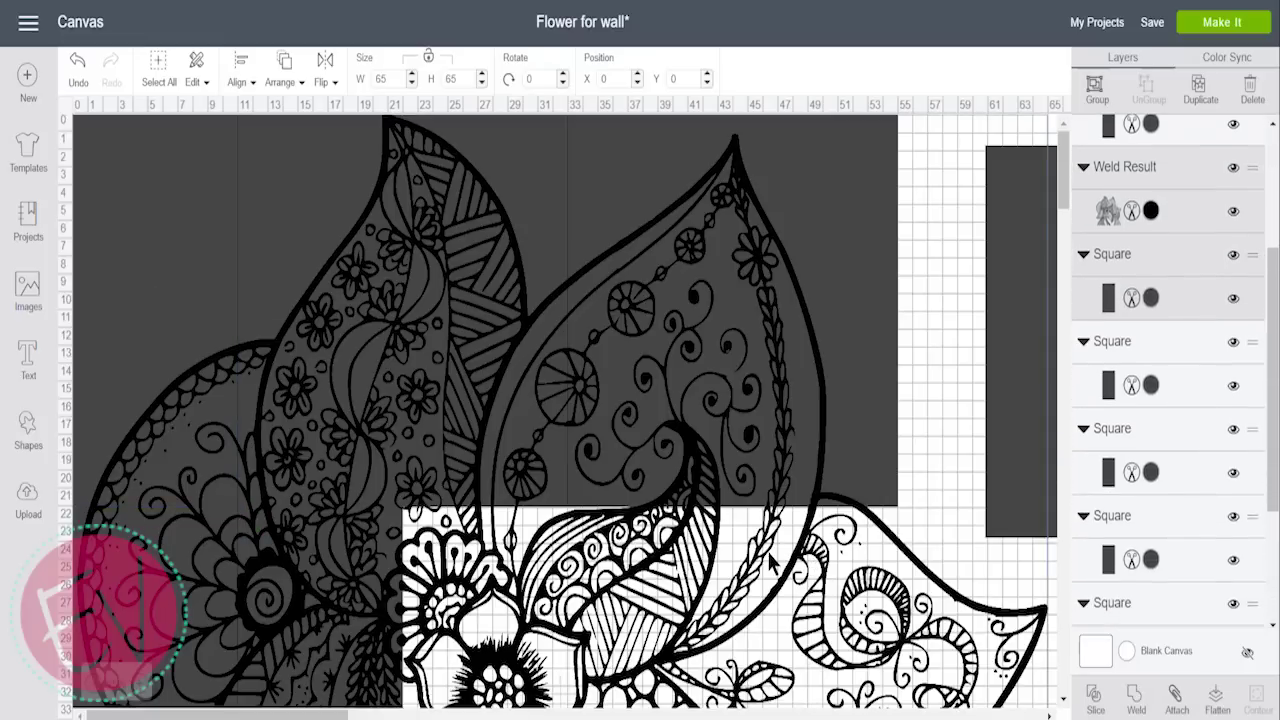
left_click(1093, 700)
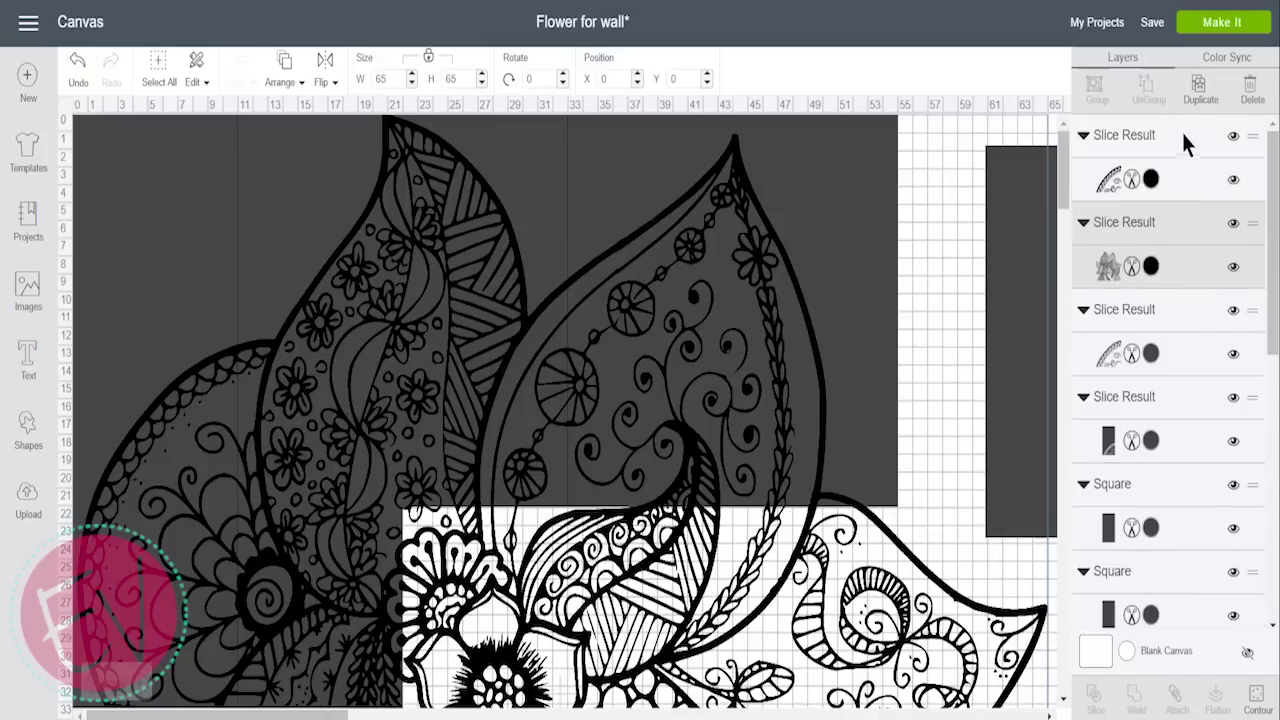
left_click(1183, 140)
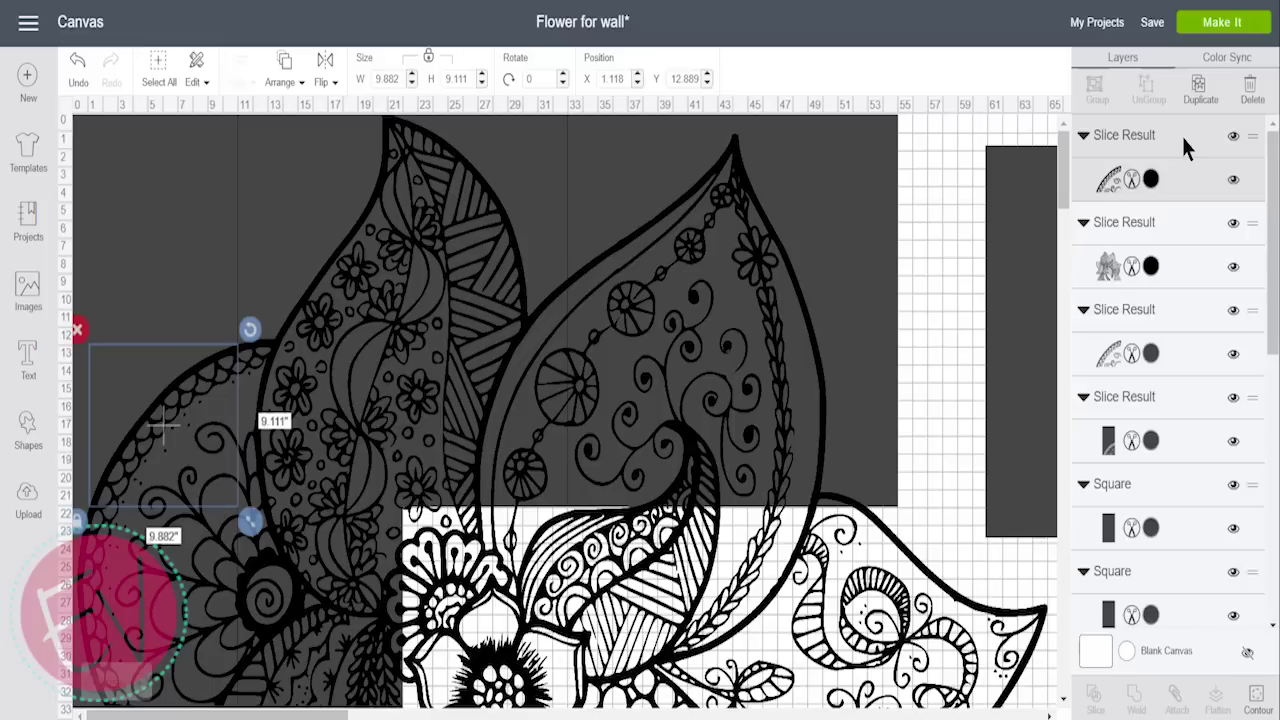
left_click(1250, 92)
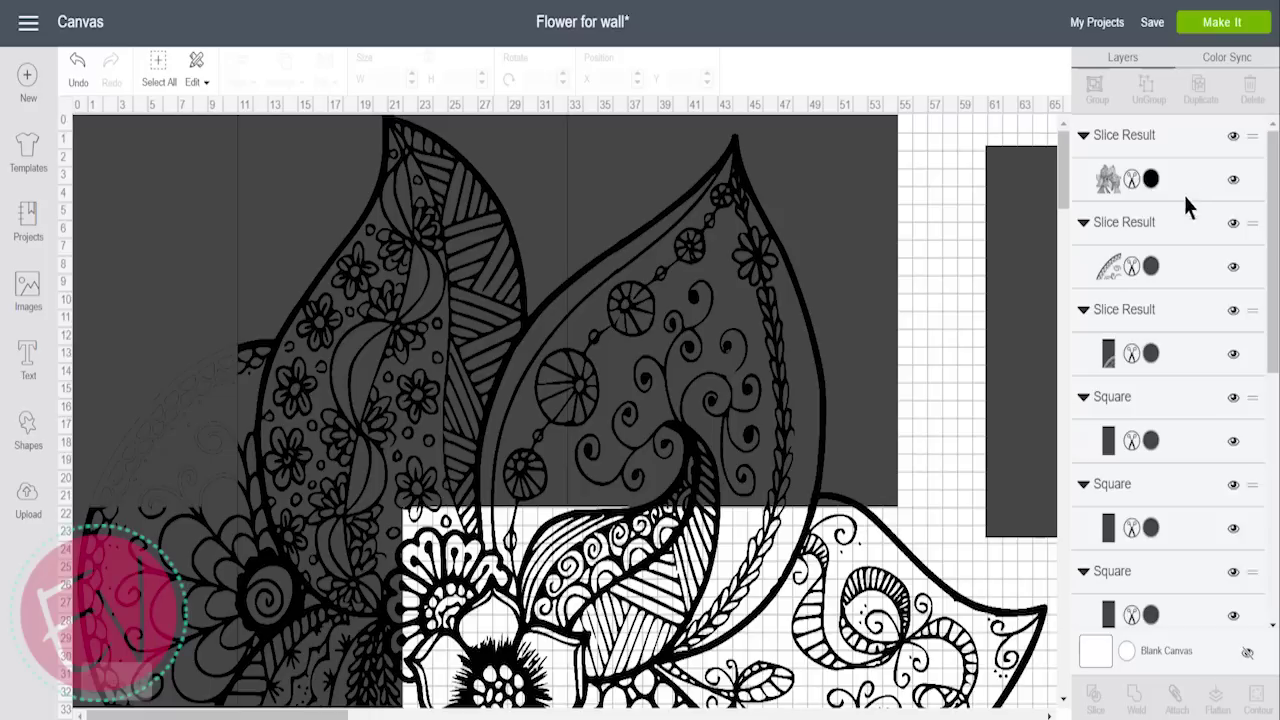
- Delete the previous slice's leftover piece, then slice the flower with the square at X 44
left_click(1172, 320)
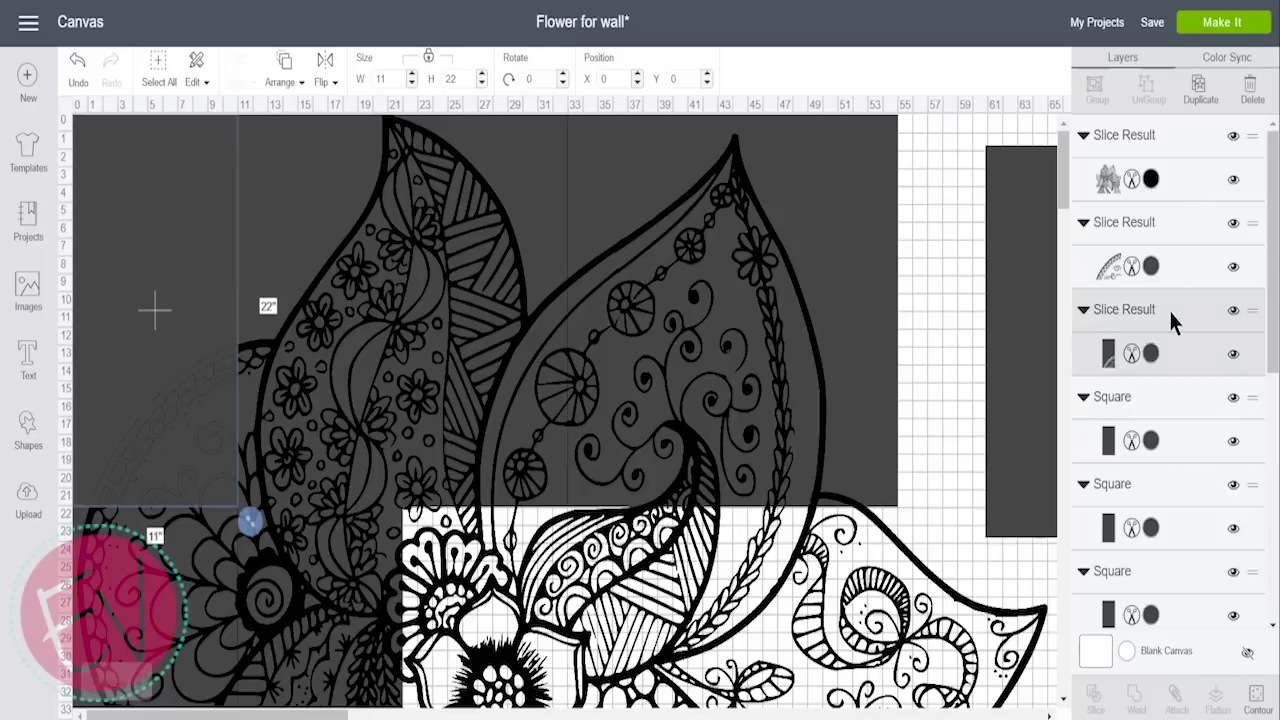
left_click(1254, 91)
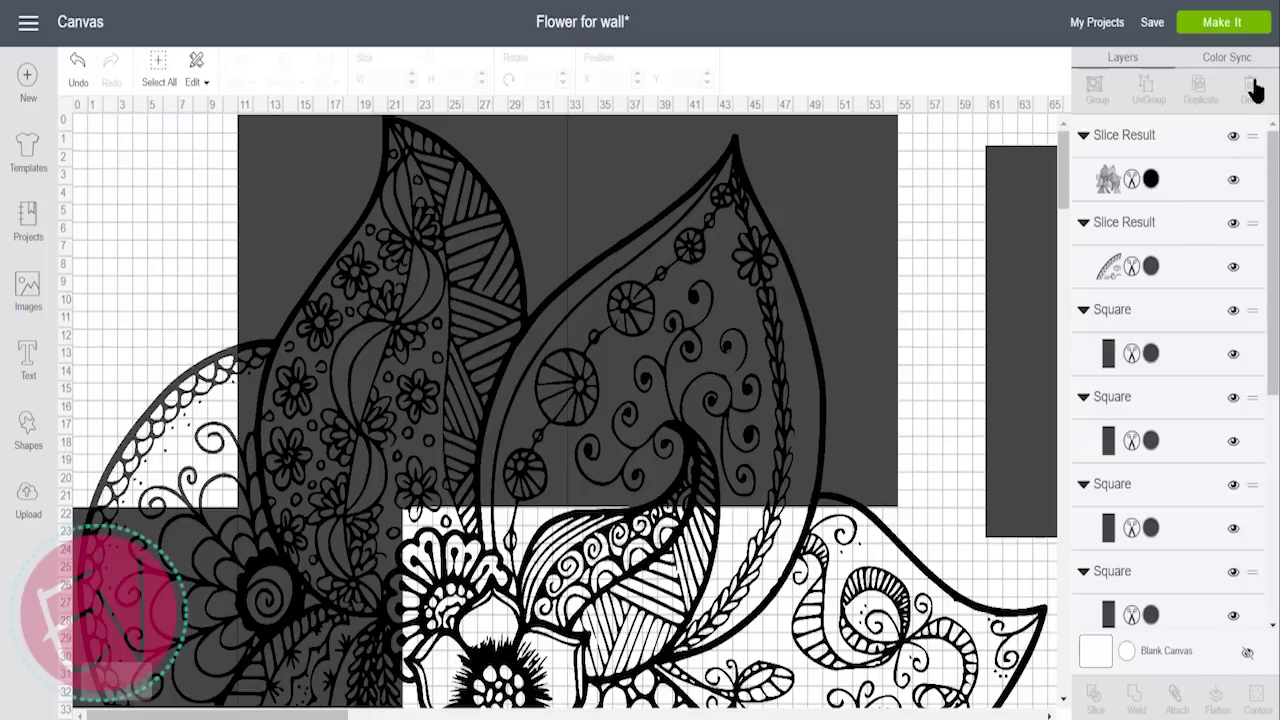
left_click(1181, 321)
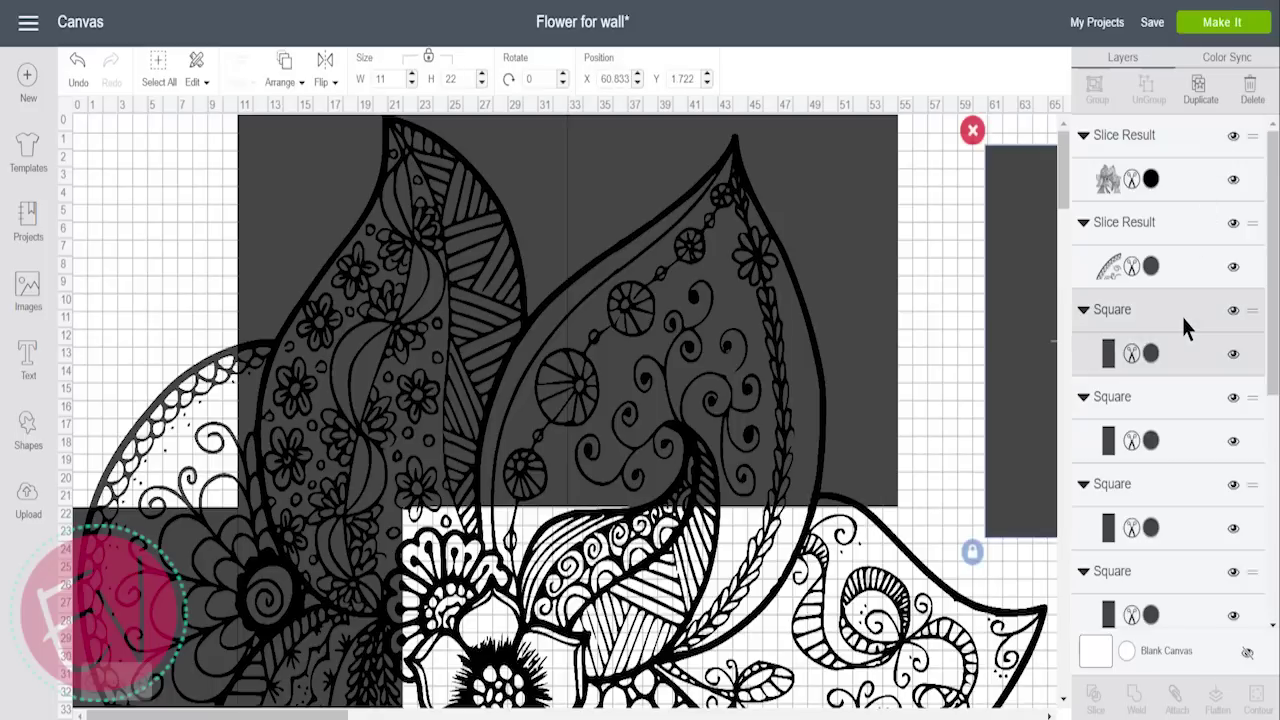
scroll(1172, 405, "down", 3)
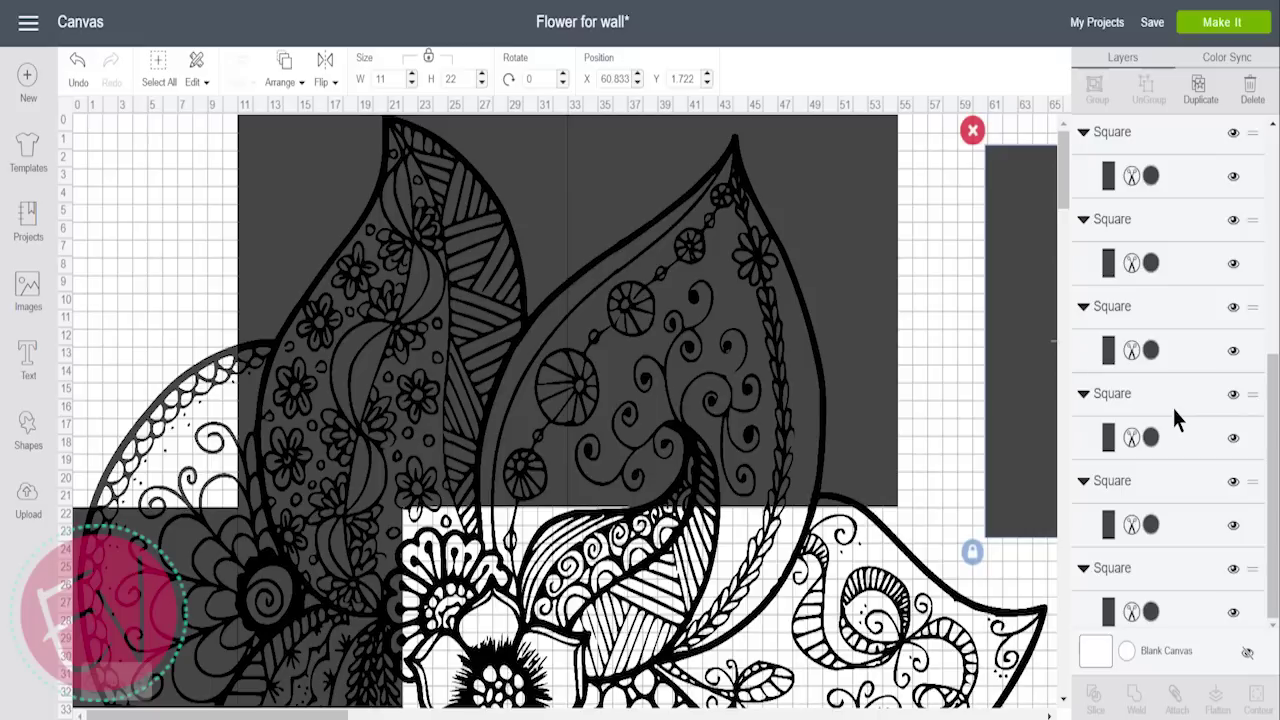
left_click(1191, 573)
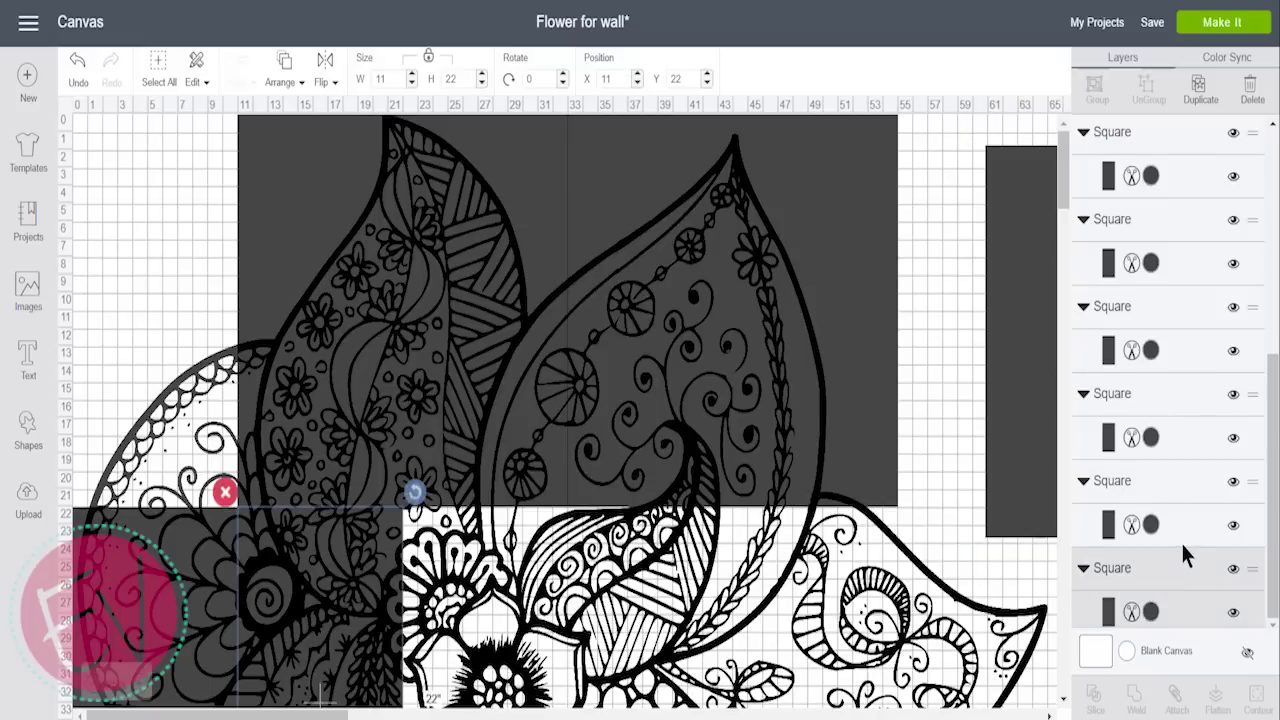
scroll(1182, 545, "down", 1)
scroll(1175, 500, "up", 2)
left_click(1174, 411)
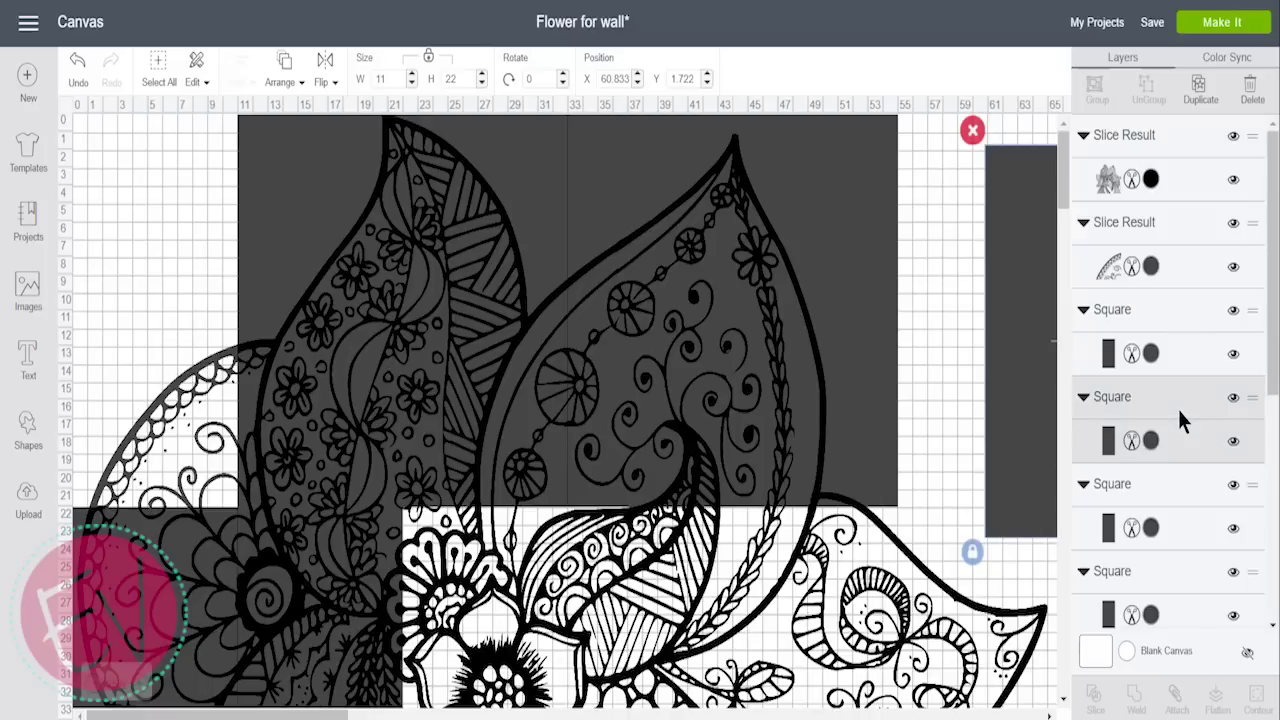
left_click(1171, 572)
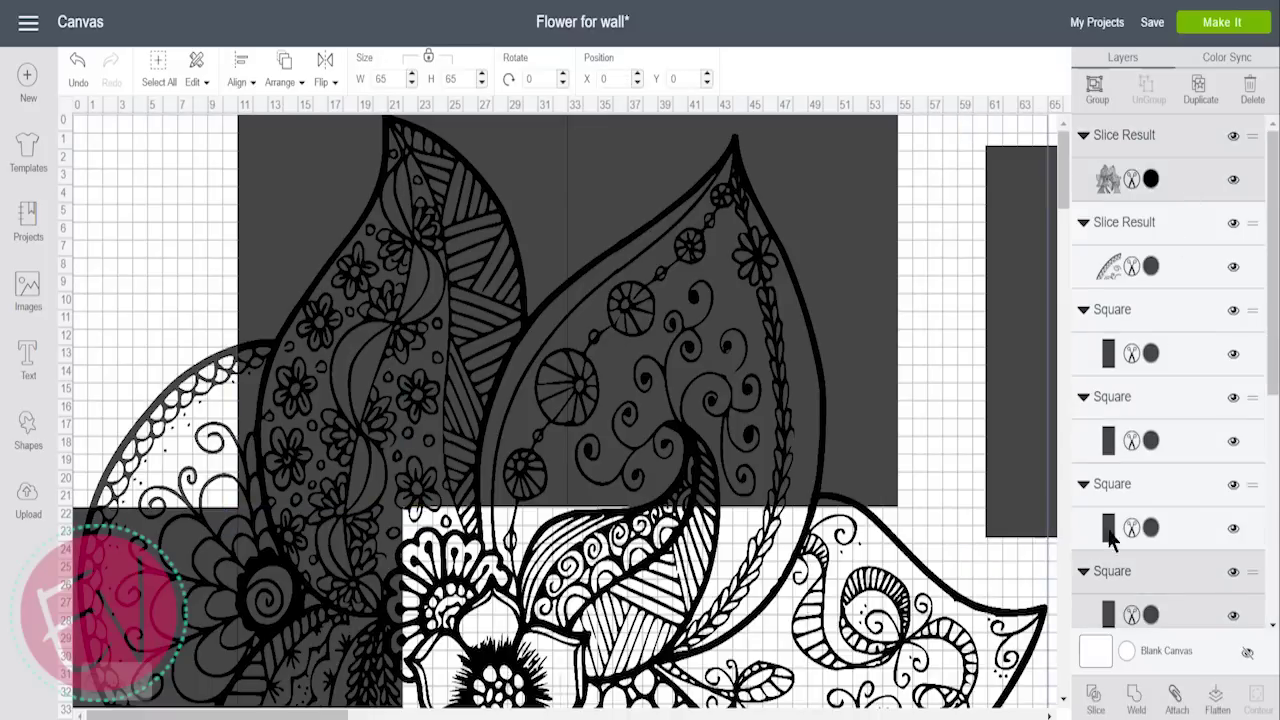
left_click(1095, 698)
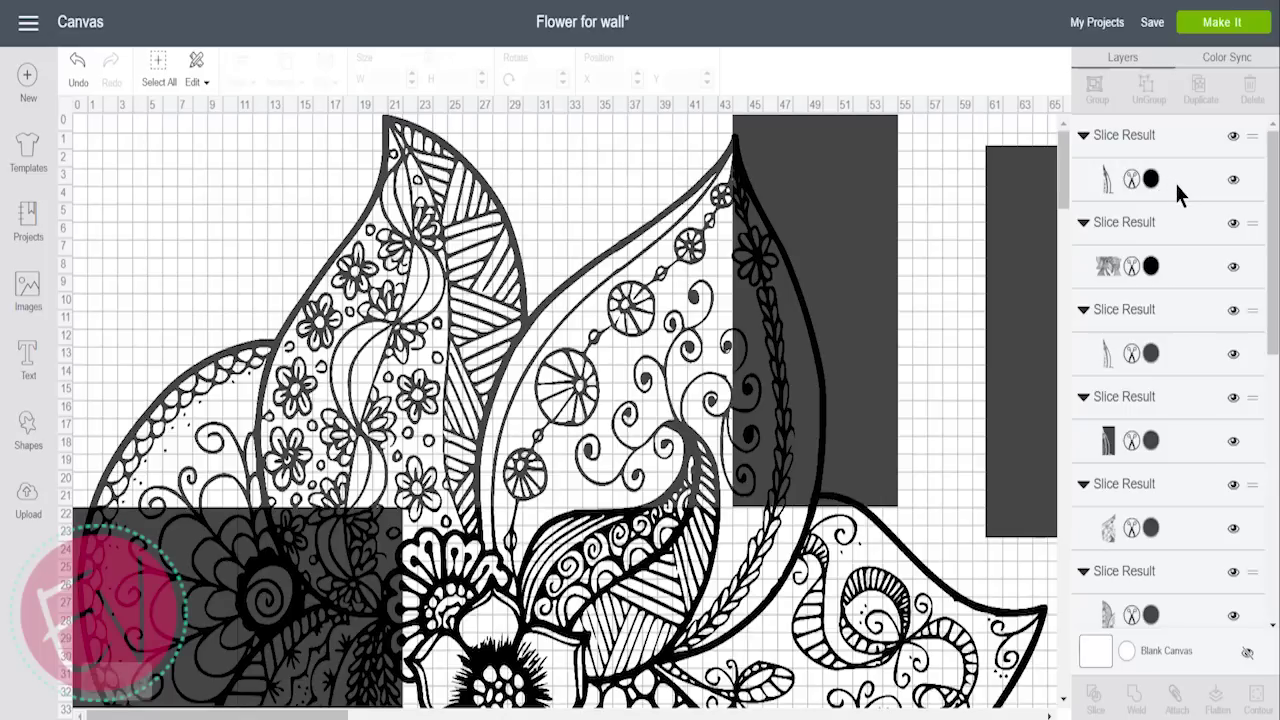
- Delete the leaf-edge scrap and the square's leftover piece from this slice
left_click(1174, 180)
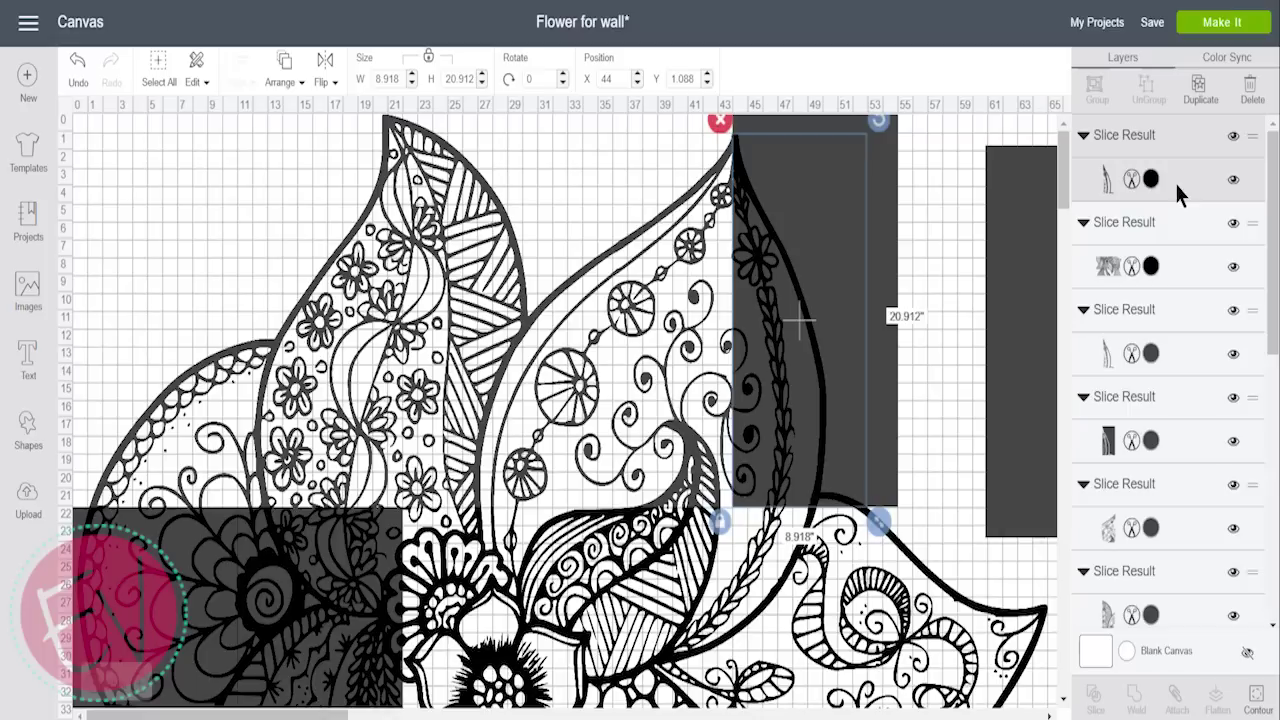
key("Delete")
left_click(1187, 360)
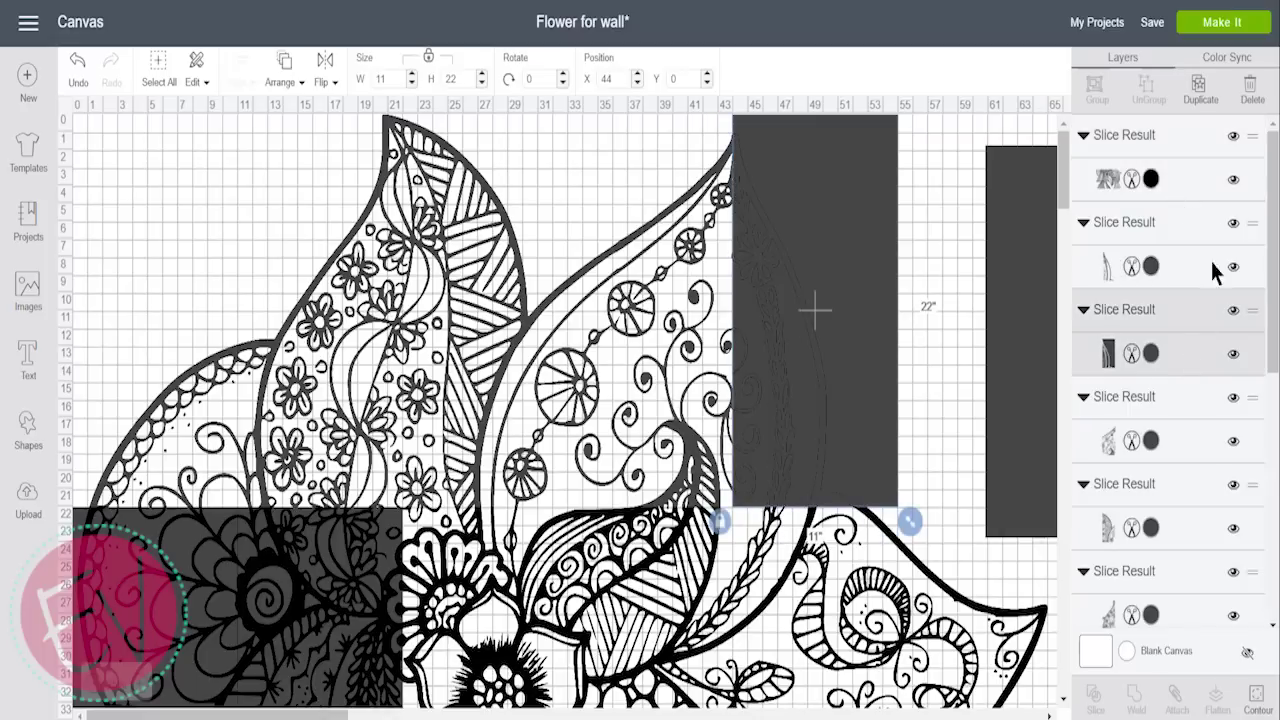
left_click(1251, 92)
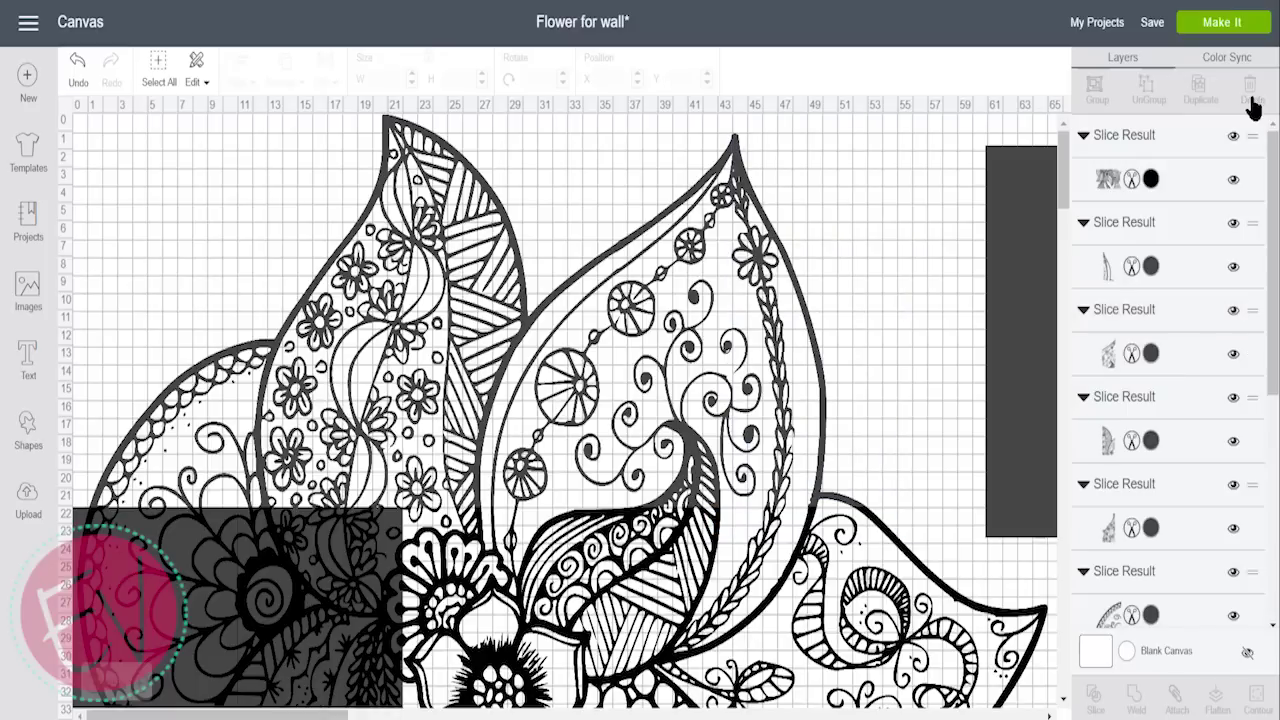
left_click(1151, 268)
- Colour the second through fifth sliced flower pieces Very Berry red
left_click(968, 344)
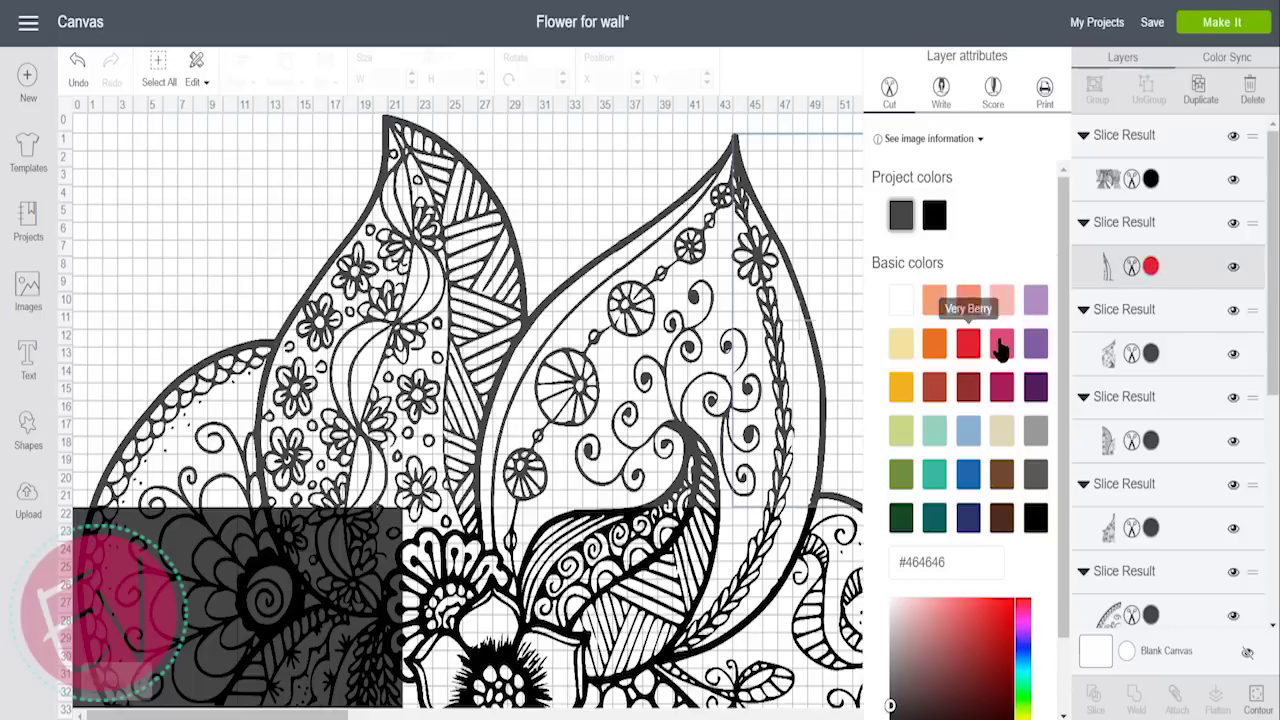
left_click(1151, 356)
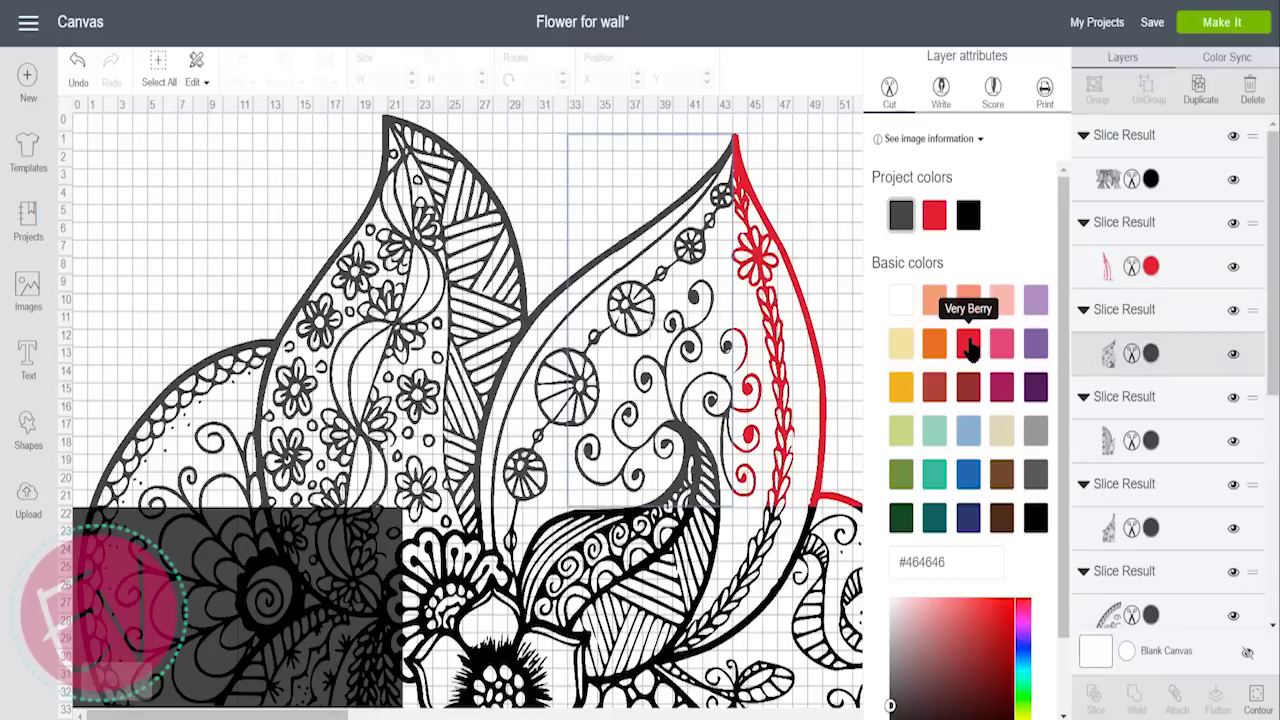
left_click(968, 344)
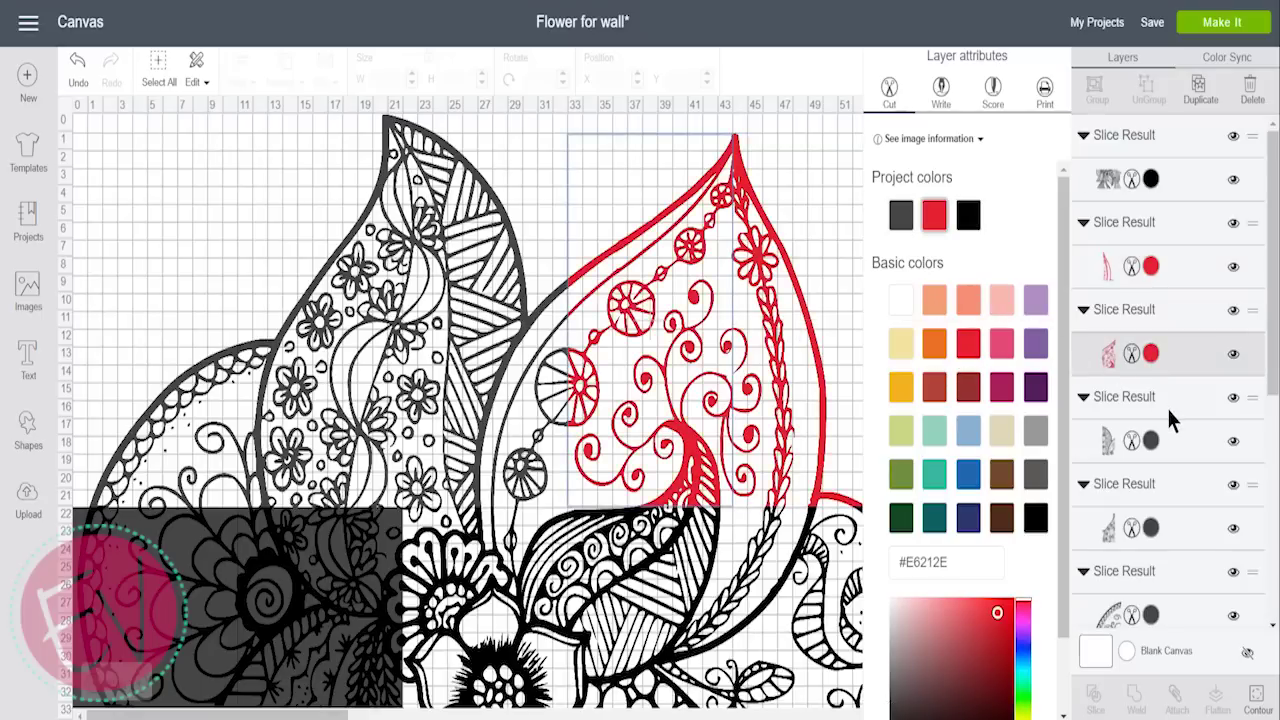
left_click(1151, 440)
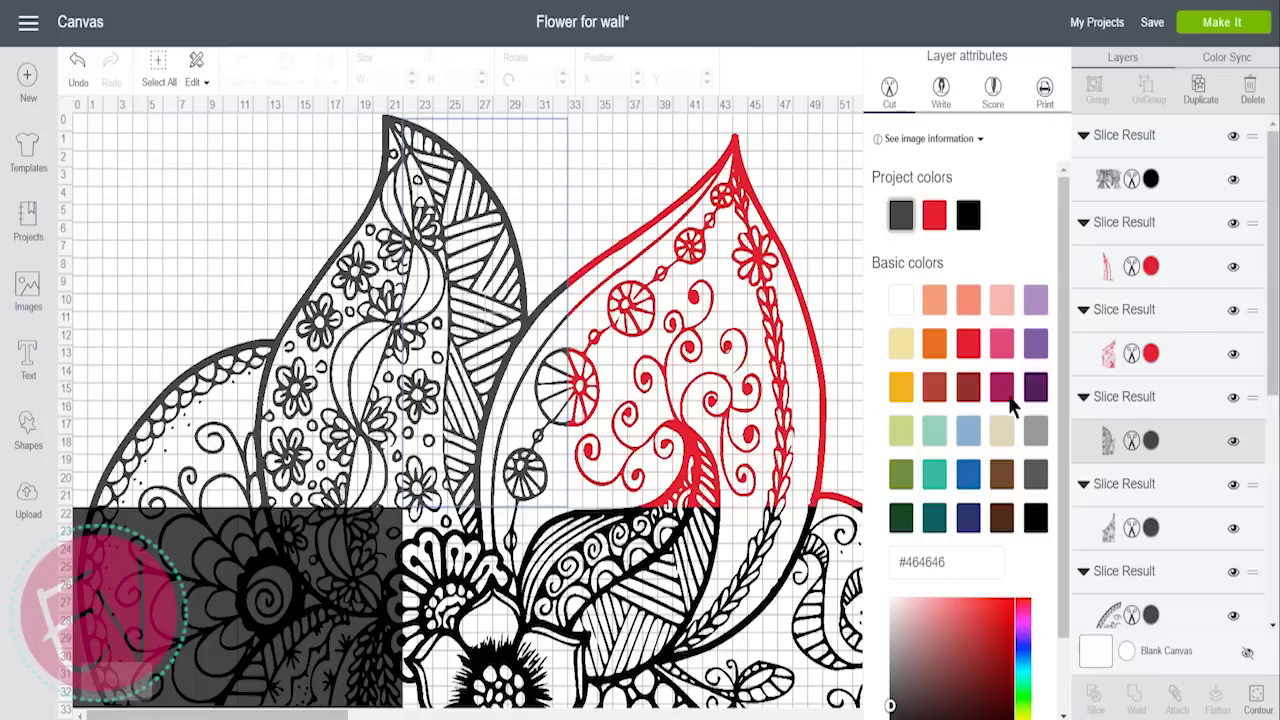
left_click(968, 350)
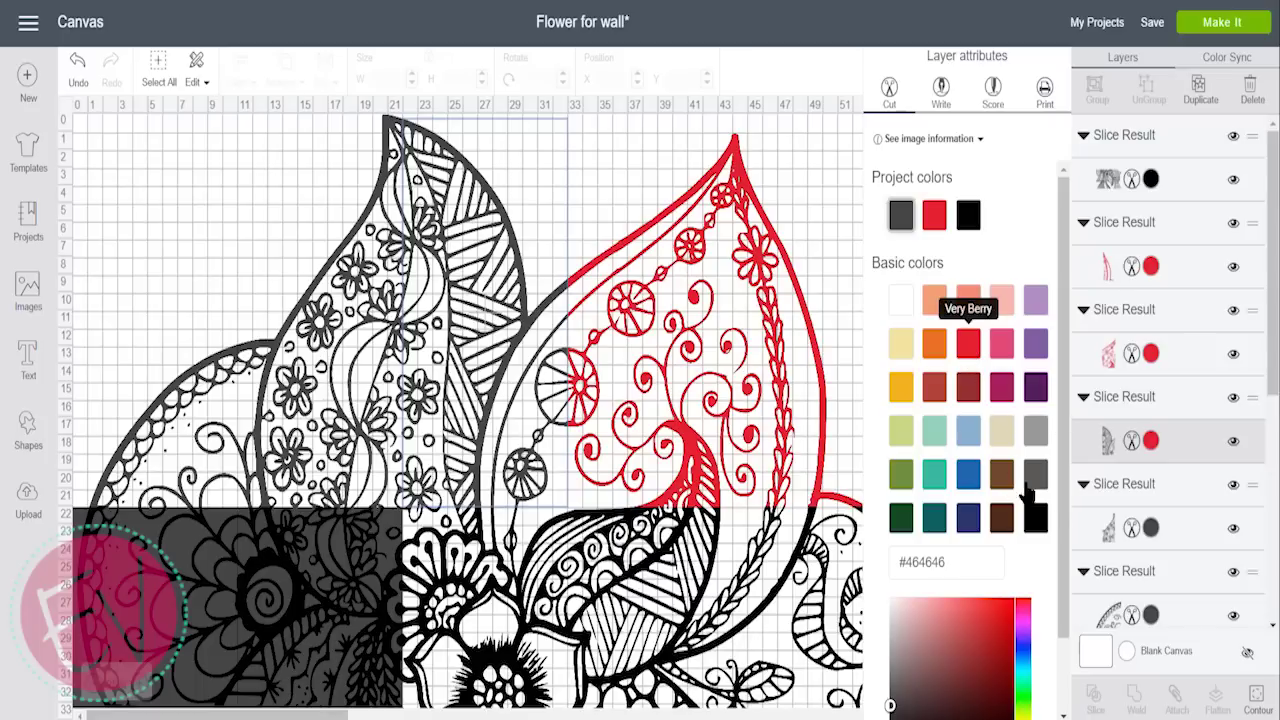
left_click(1151, 532)
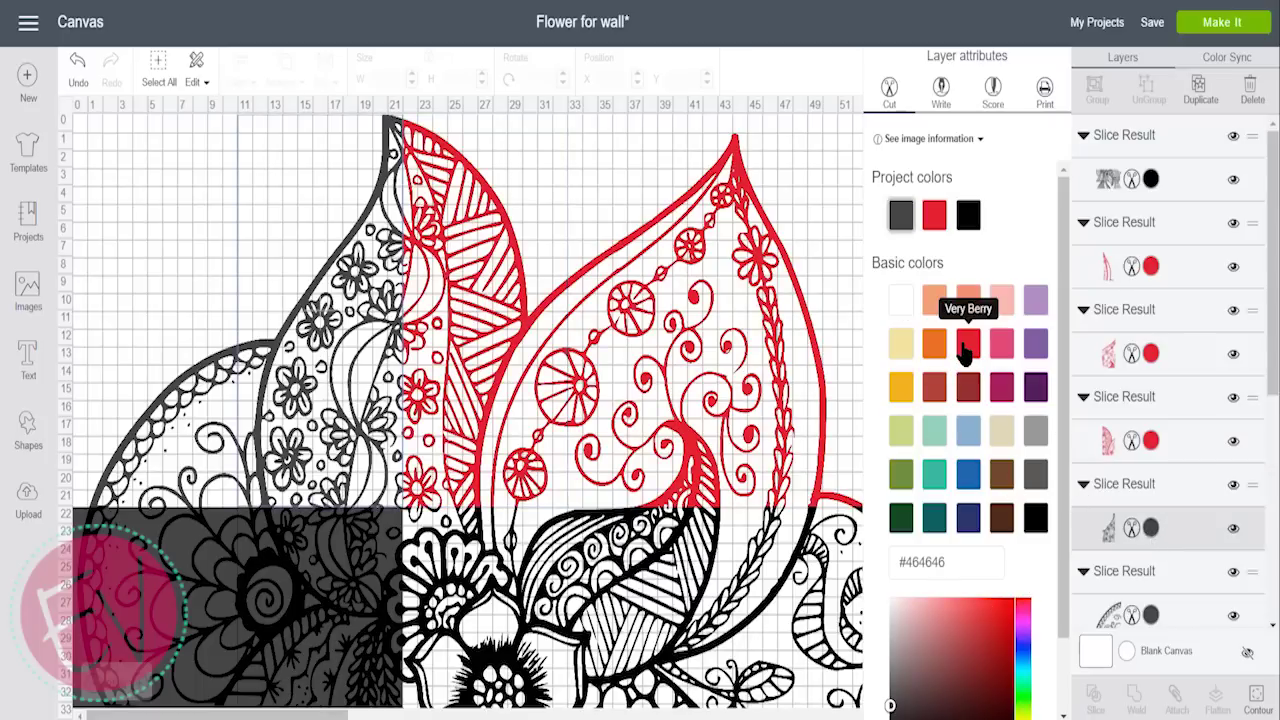
left_click(968, 350)
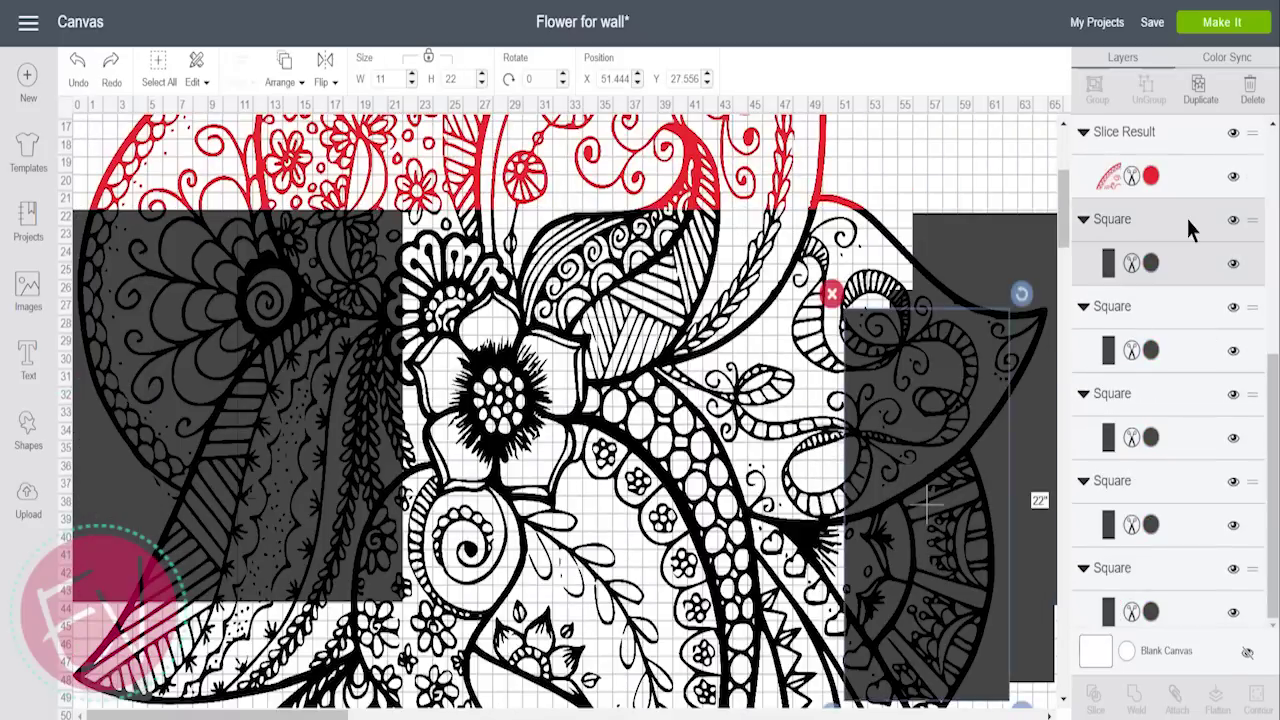
left_click(612, 78)
- Move the cutting squares to X 21.5 and Y 3, then slice the flower with them
type("21.5")
key("Tab")
type("21.5")
left_click(688, 78)
type("3")
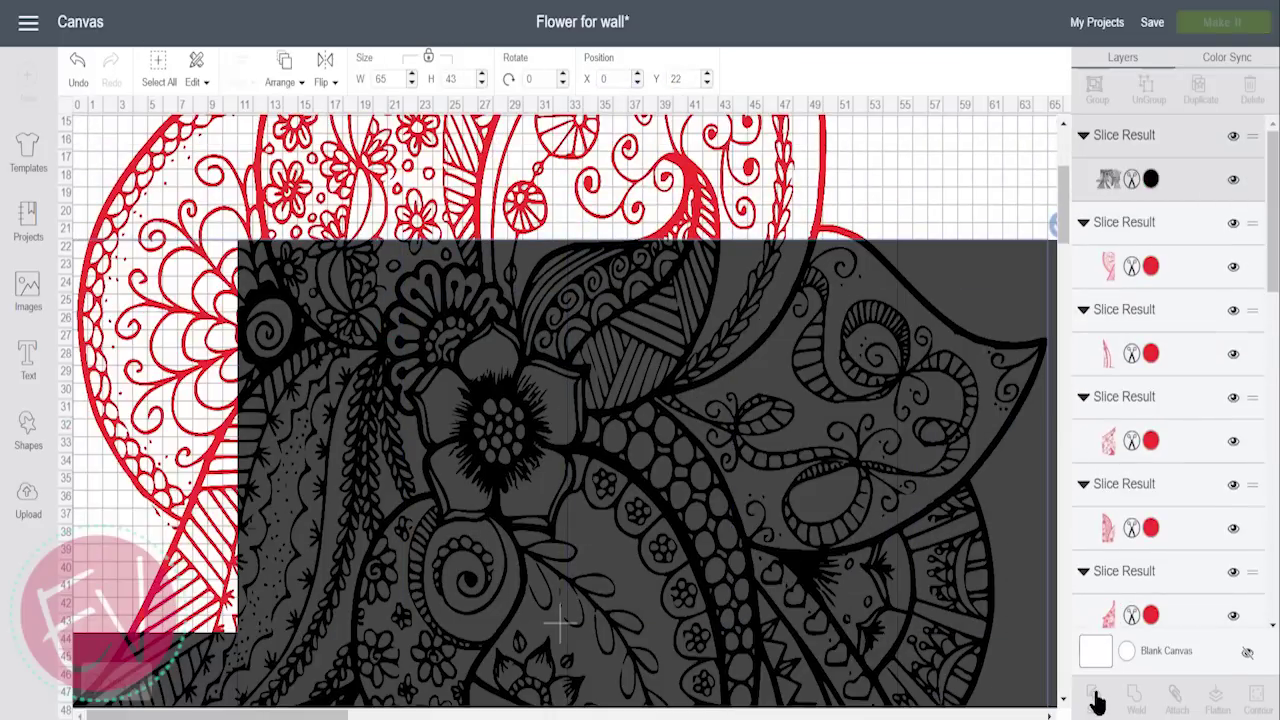
left_click(1095, 695)
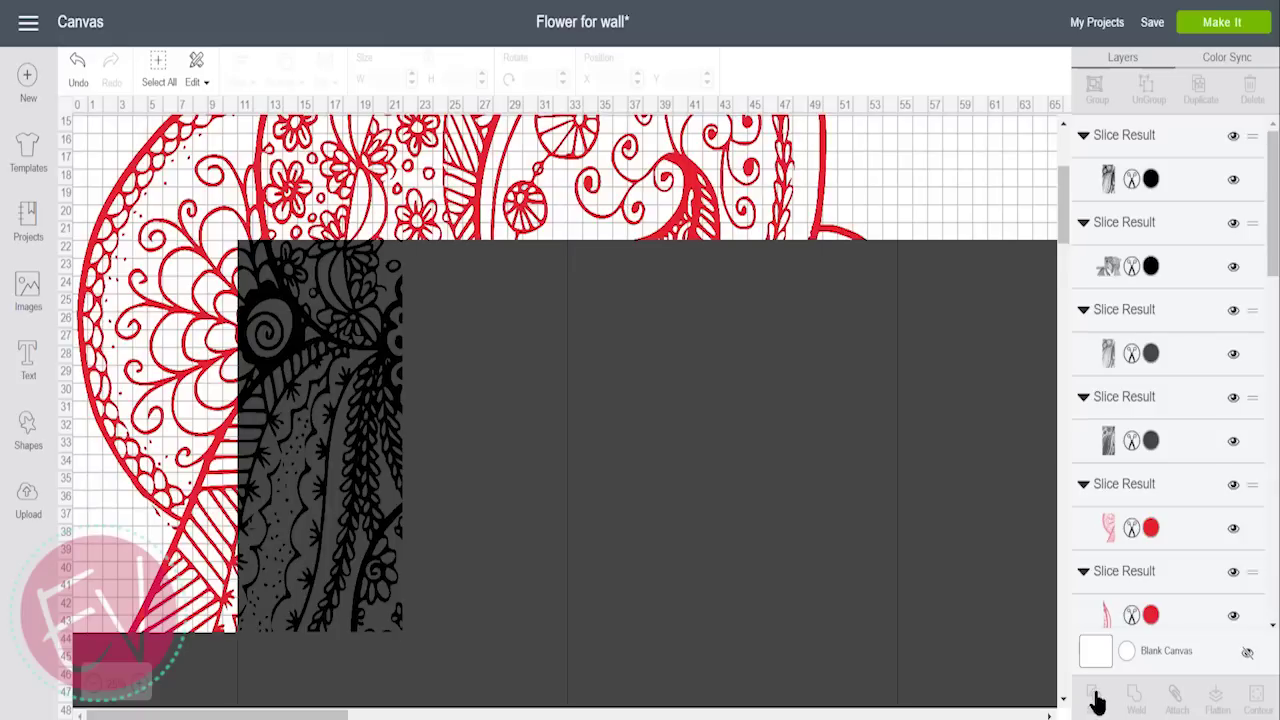
- Colour the new piece Very Berry and delete the leftover dark square
left_click(1151, 527)
scroll(1187, 300, "down", 5)
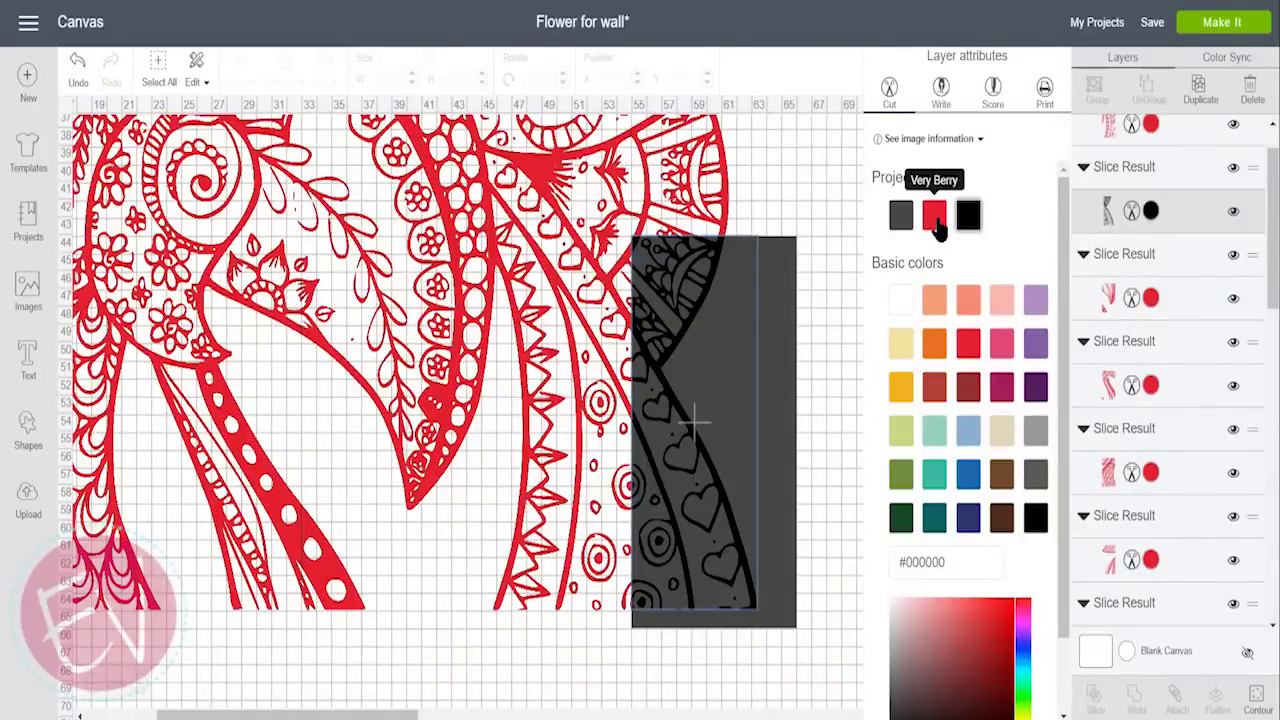
left_click(793, 325)
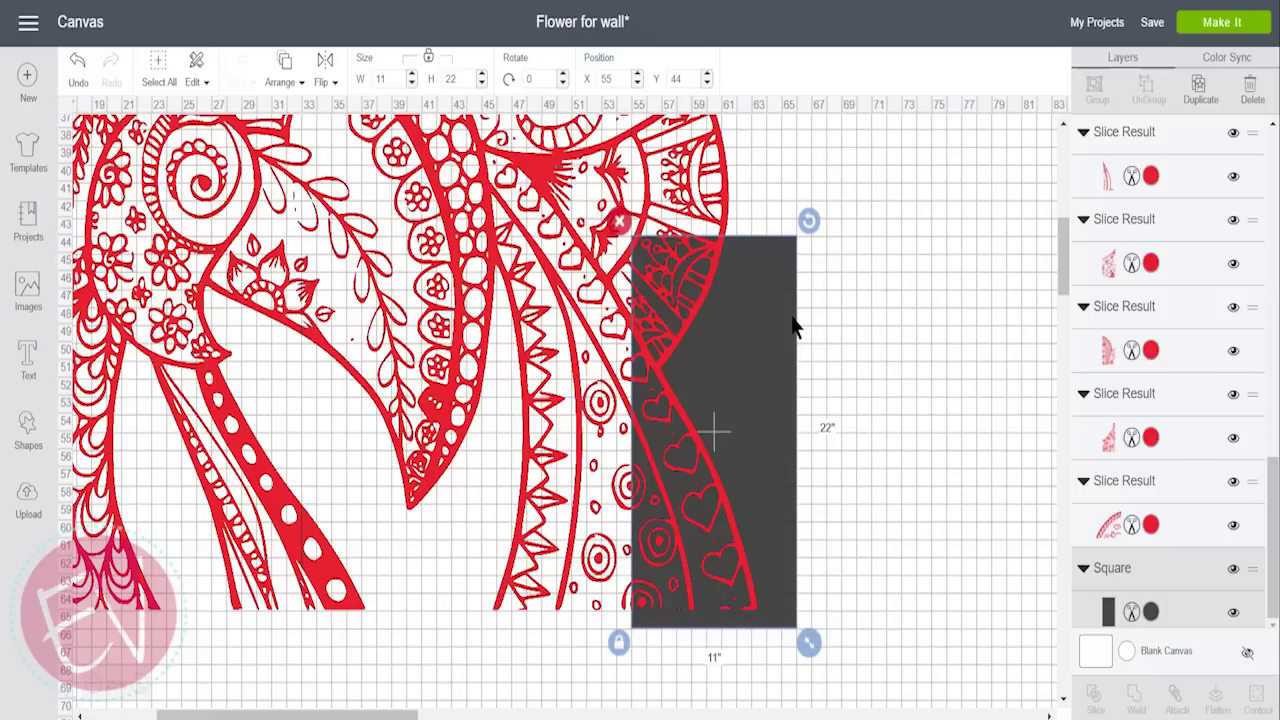
key("Delete")
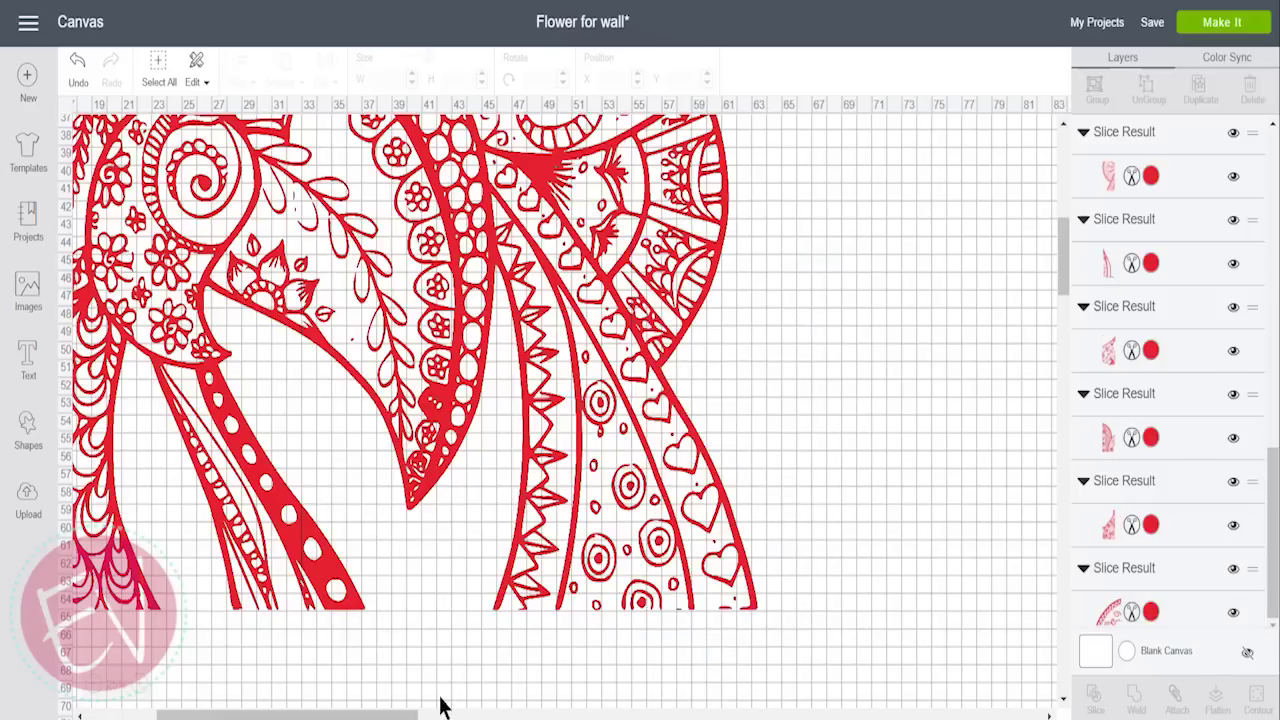
- Select a sliced red flower piece and add an empty Cricut Sans text box at size 72
left_click_drag(315, 714, 245, 714)
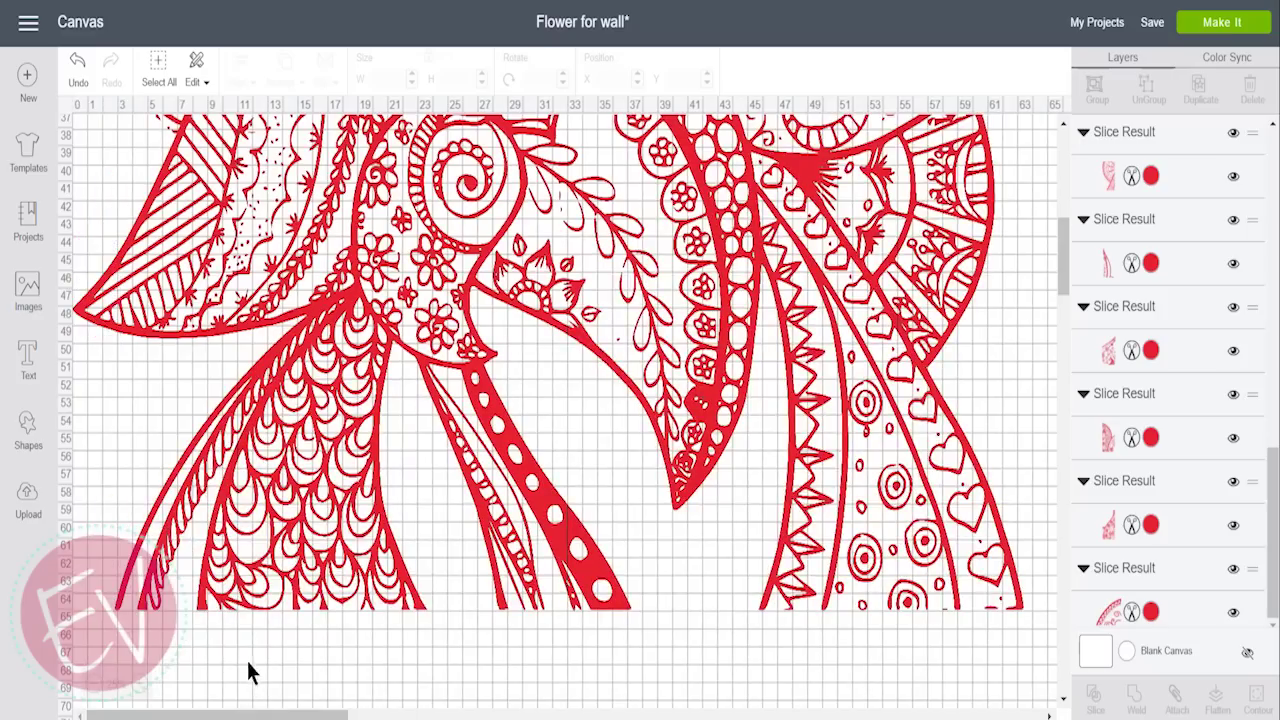
scroll(255, 622, "up", 10)
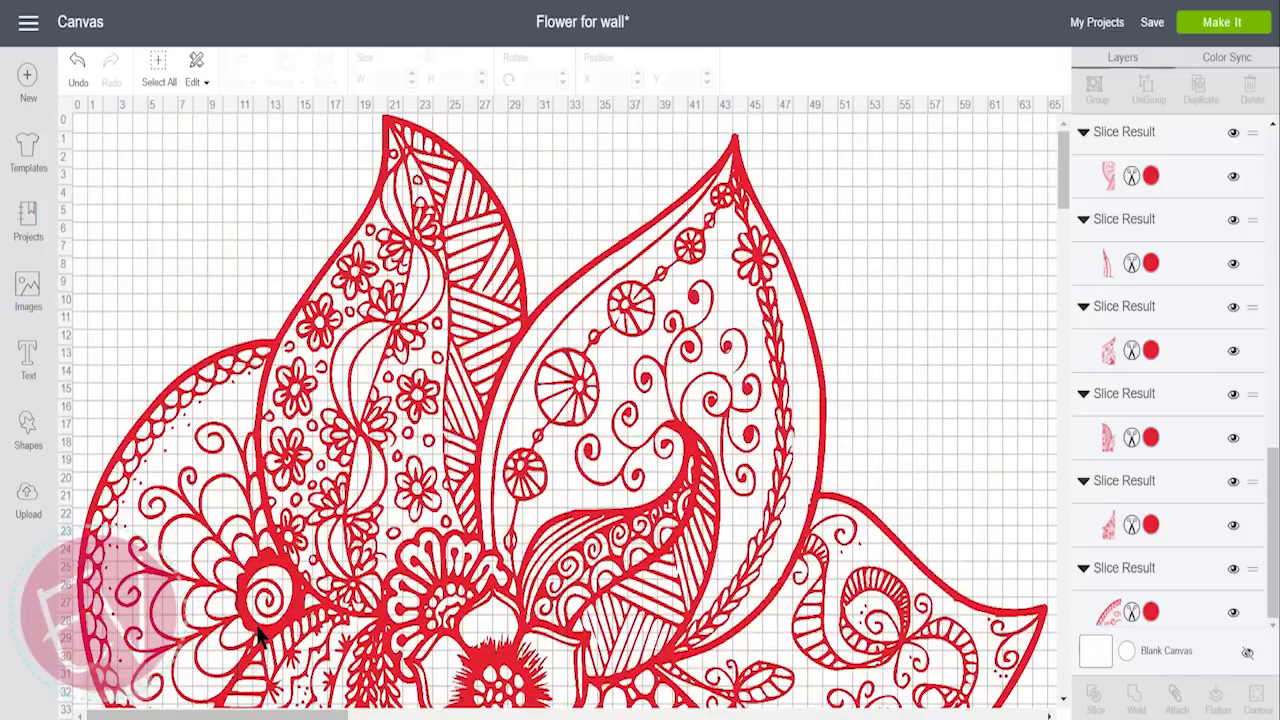
scroll(258, 635, "down", 5)
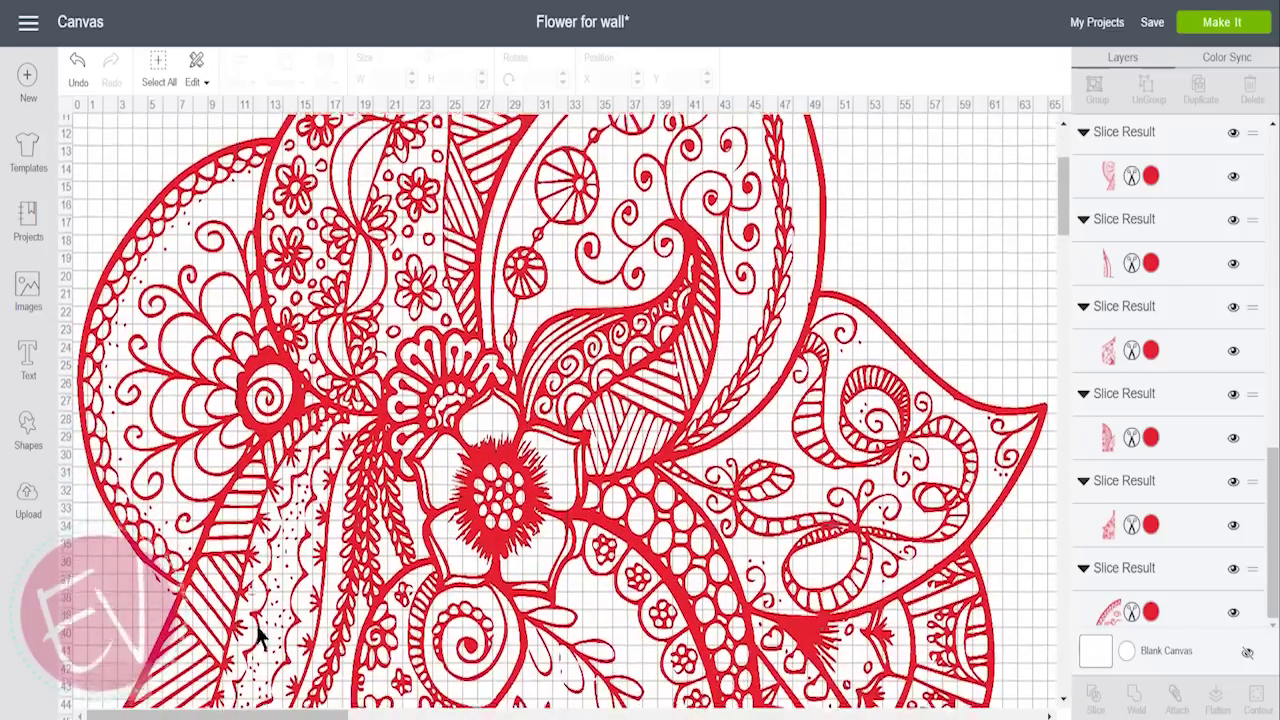
scroll(258, 635, "down", 6)
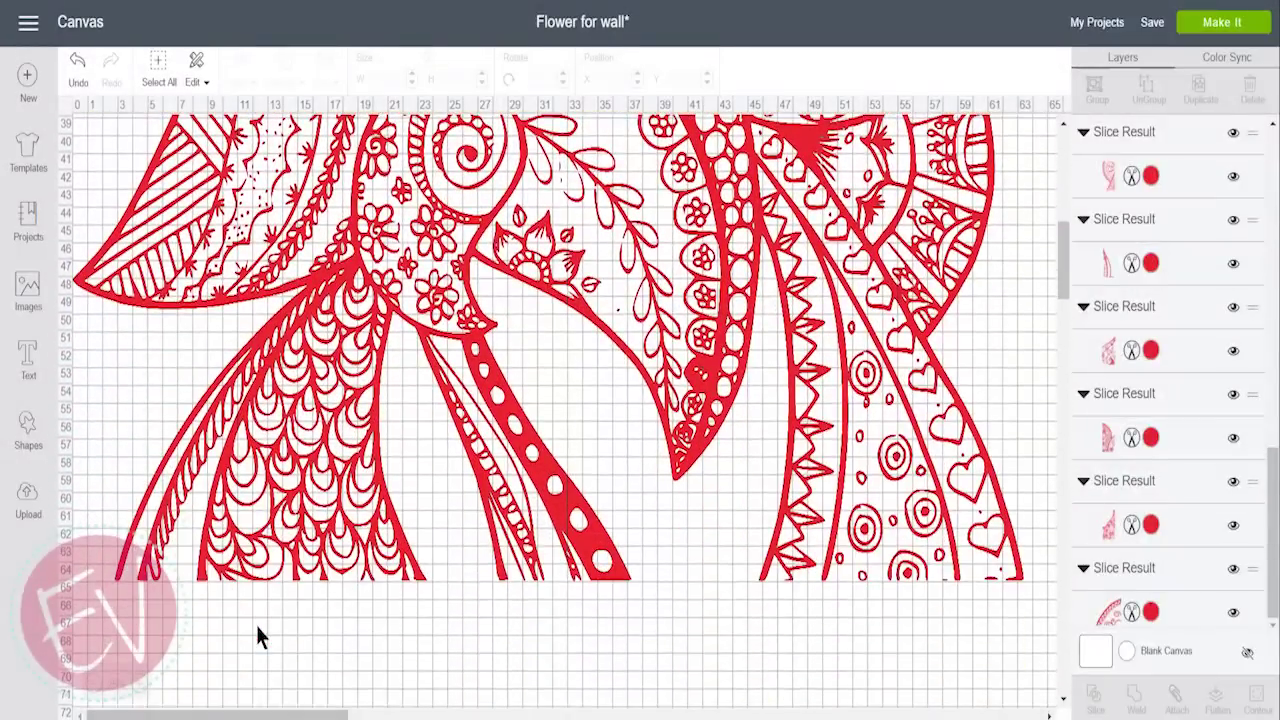
left_click(163, 538)
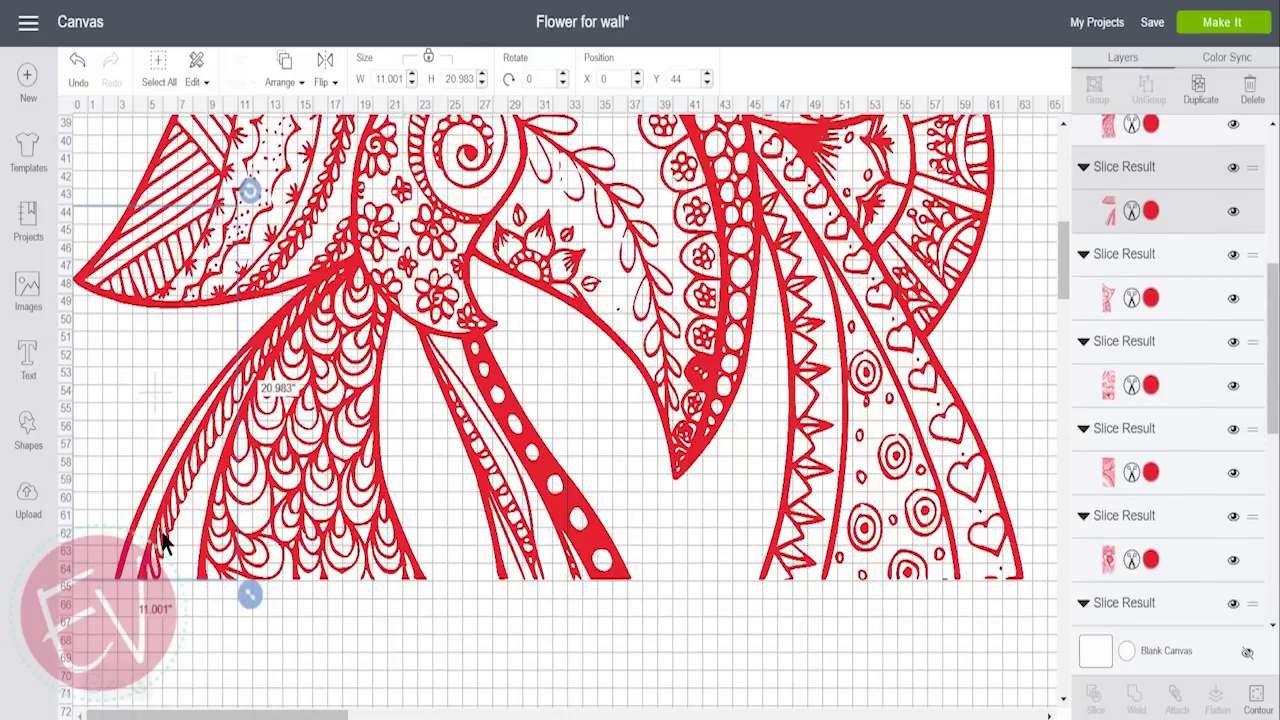
left_click(27, 360)
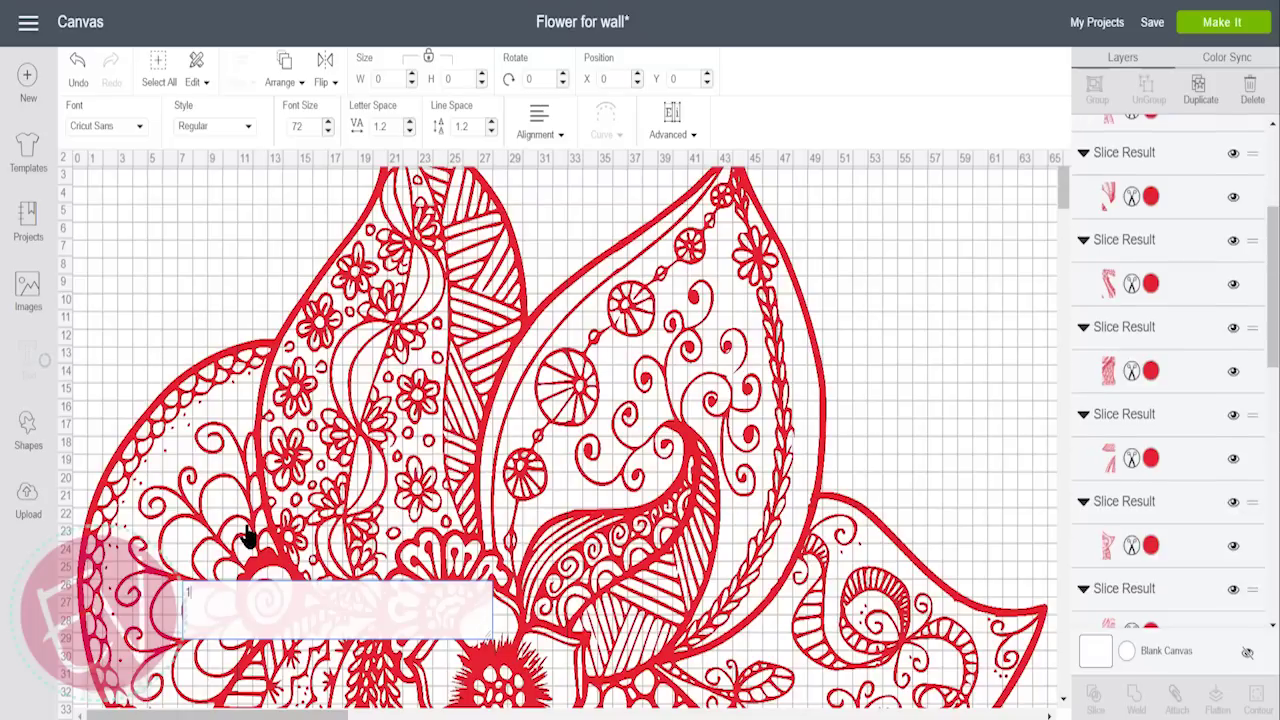
- Enlarge the number 1 to about 3 inches and move it onto the lower-left flower piece
scroll(143, 548, "up", 5)
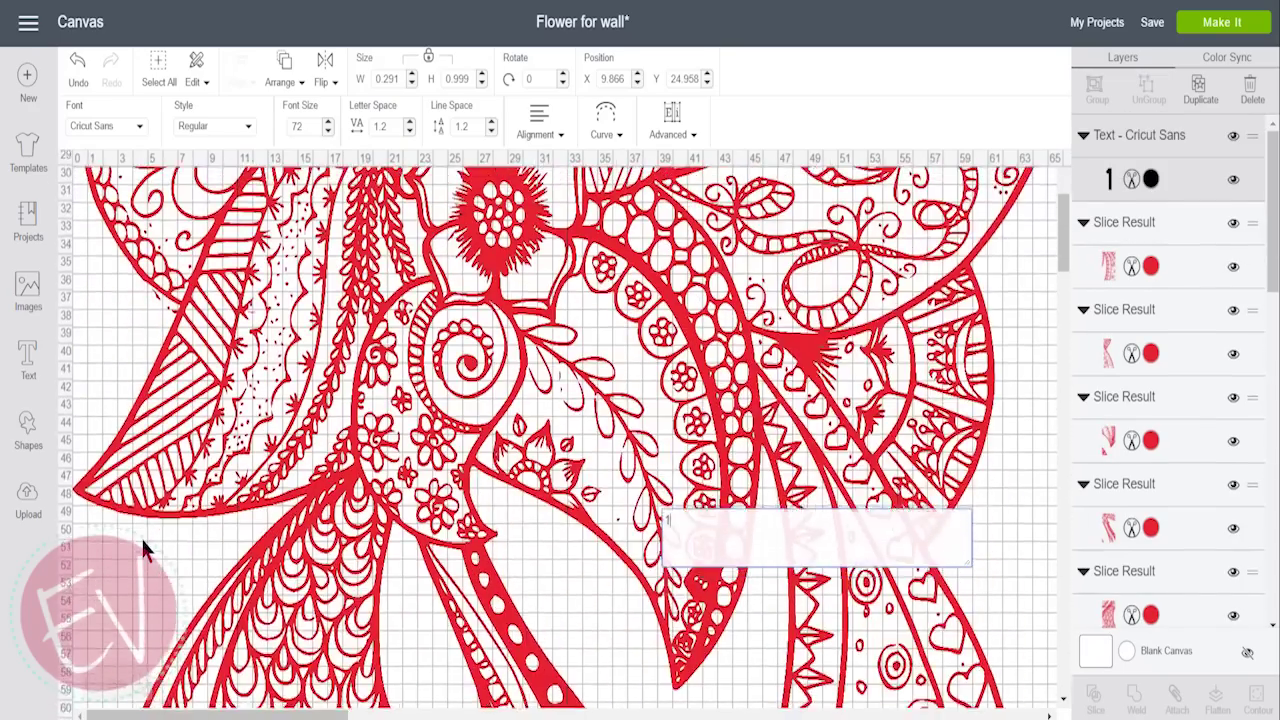
scroll(143, 548, "up", 2)
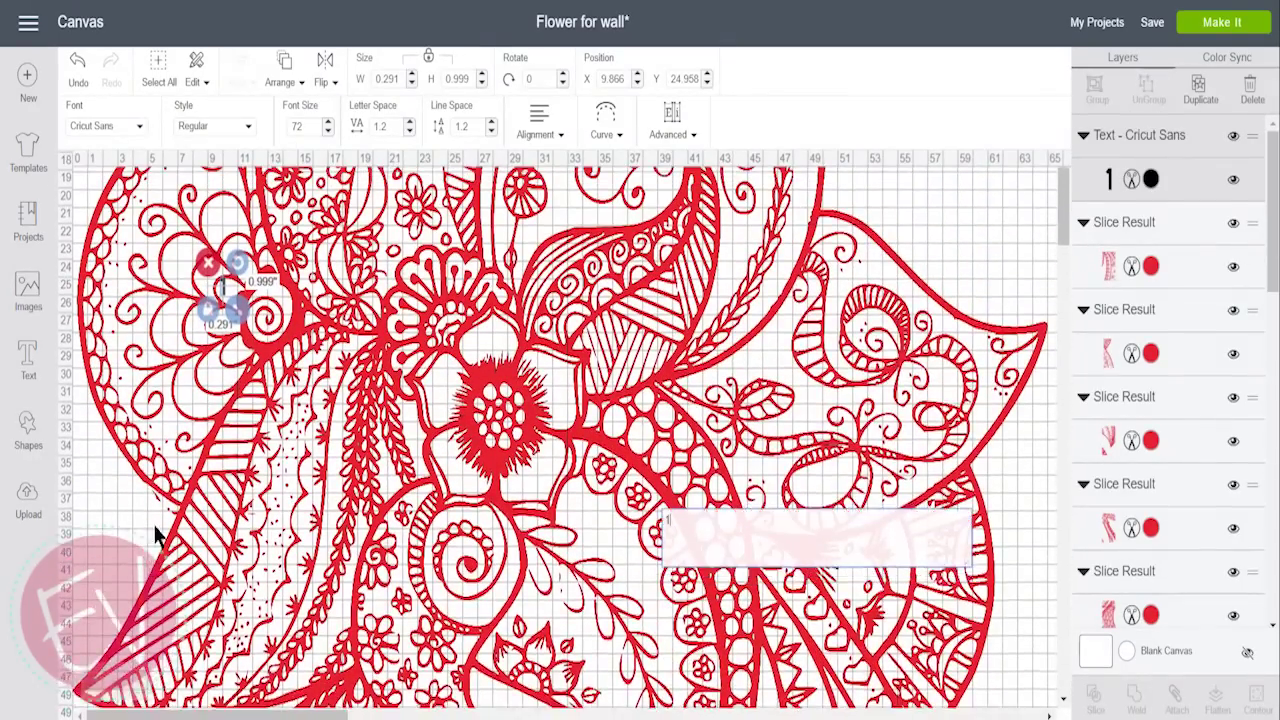
mouse_move(245, 400)
left_mouse_down()
mouse_move(258, 445)
mouse_move(234, 380)
mouse_move(237, 400)
left_mouse_up()
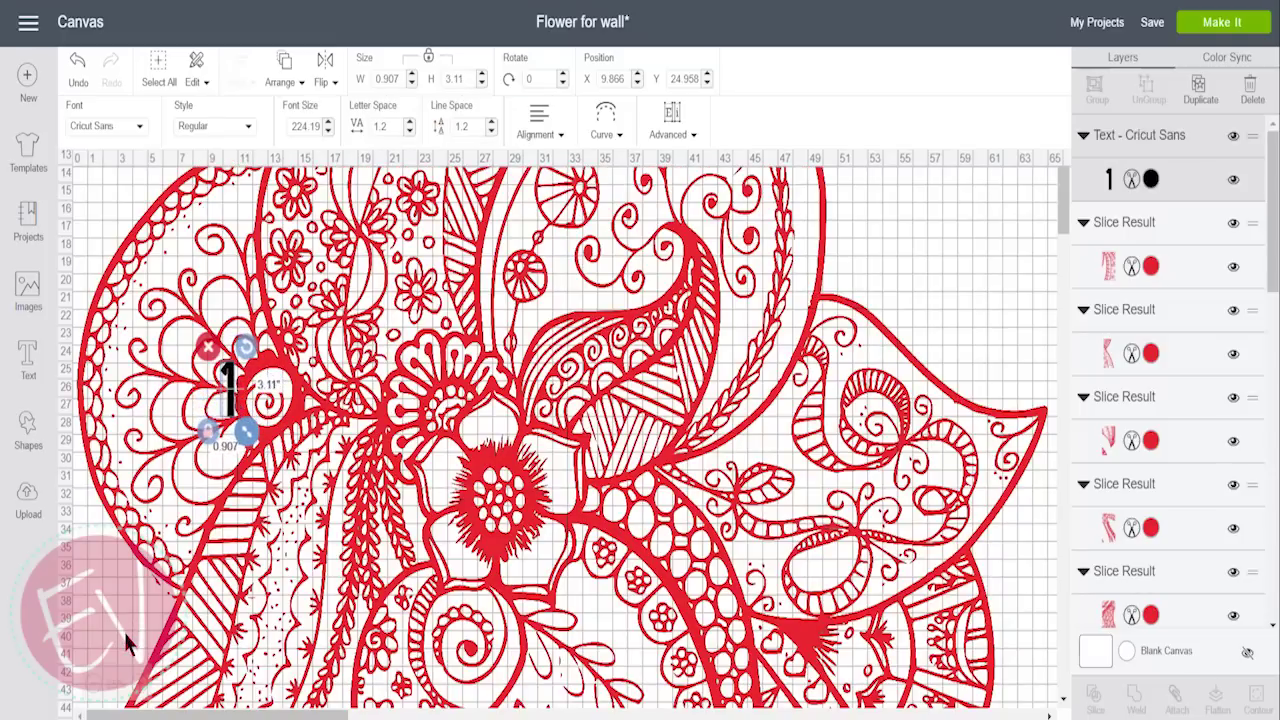
scroll(248, 480, "down", 5)
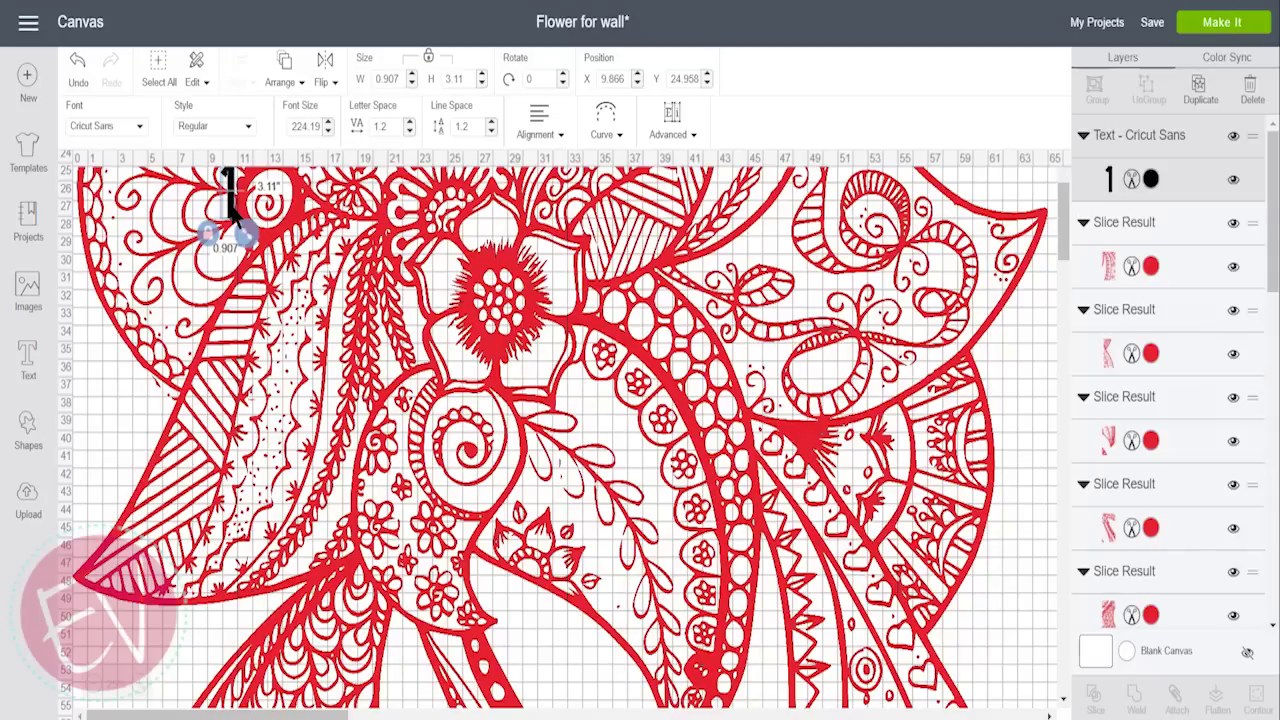
left_click_drag(232, 200, 140, 640)
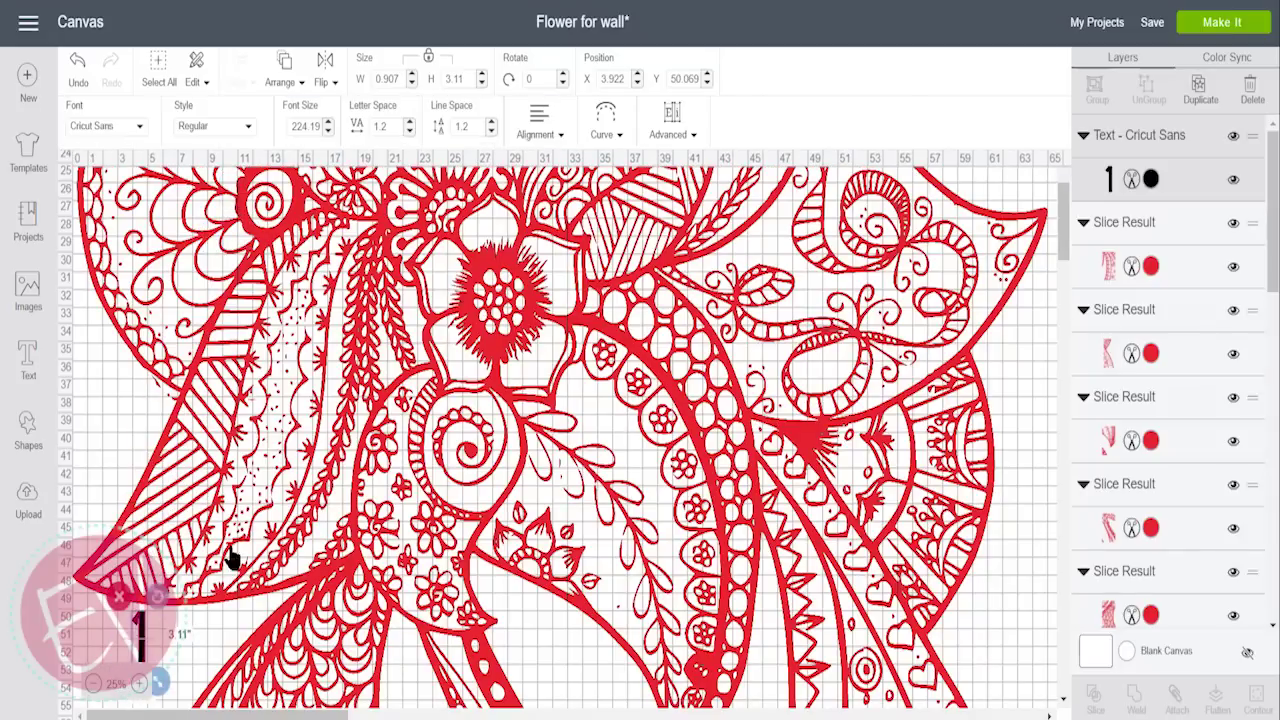
- Paste another copy of the number text for labels 2 and 3
scroll(337, 520, "down", 3)
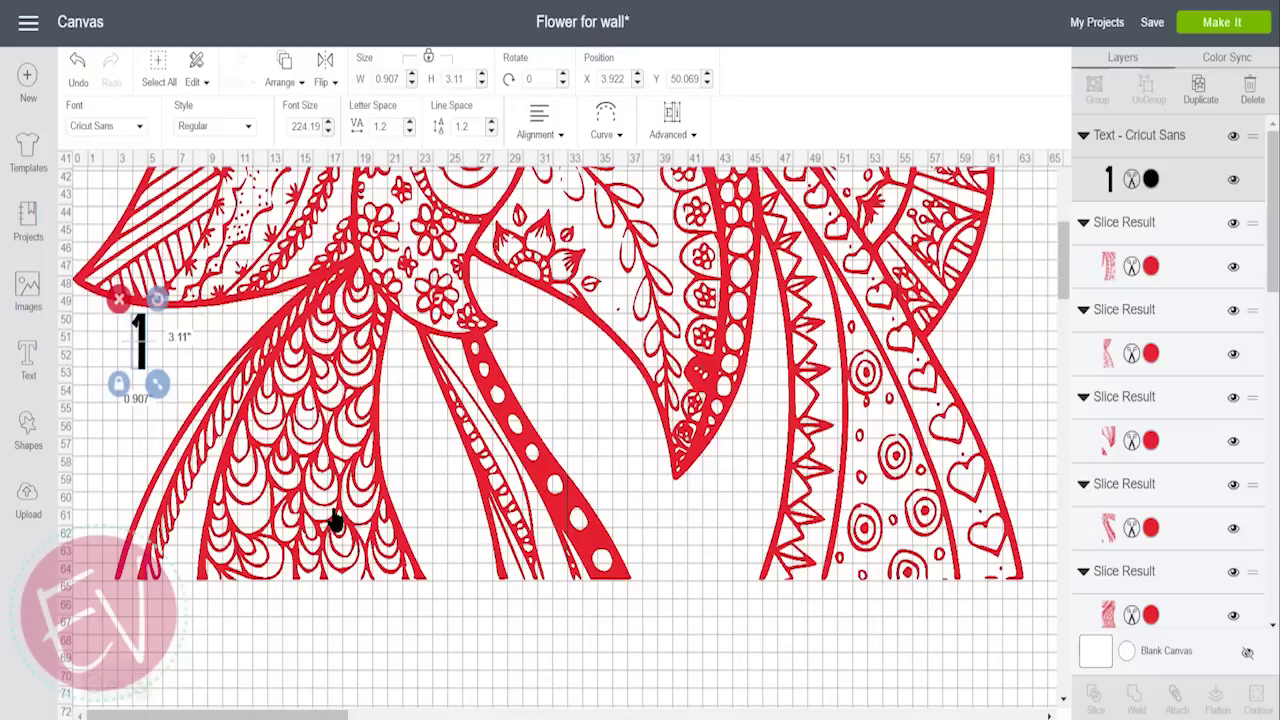
left_click(134, 378)
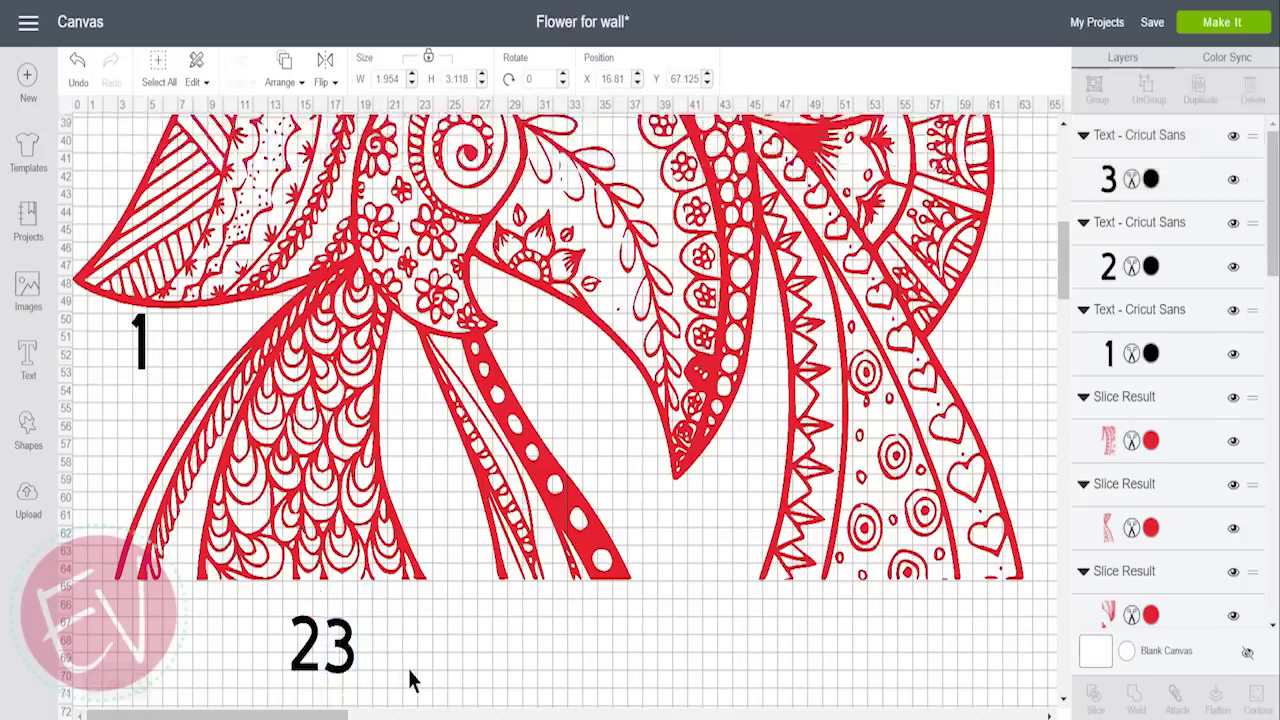
key("ctrl+v")
- Change a copied label's digits to 4 5, then attach number 1 to its piece and colour it mint
double_click(405, 668)
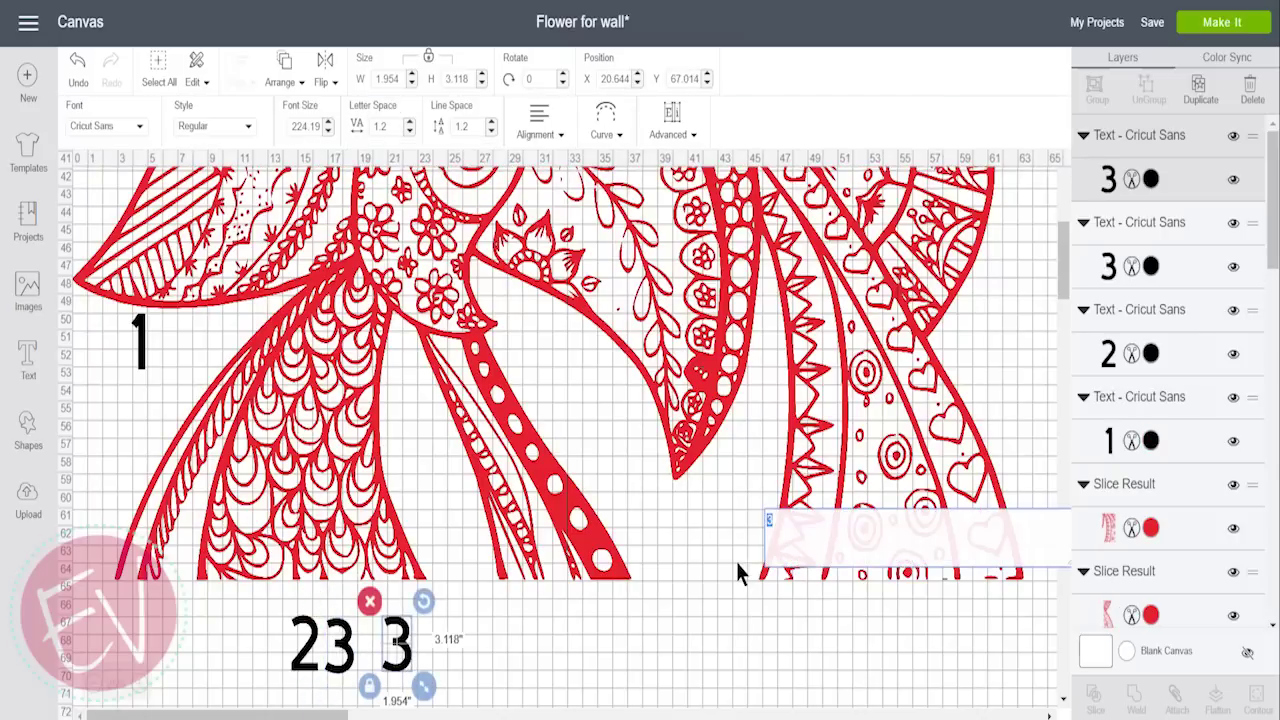
type("4 5 6 7 8 9")
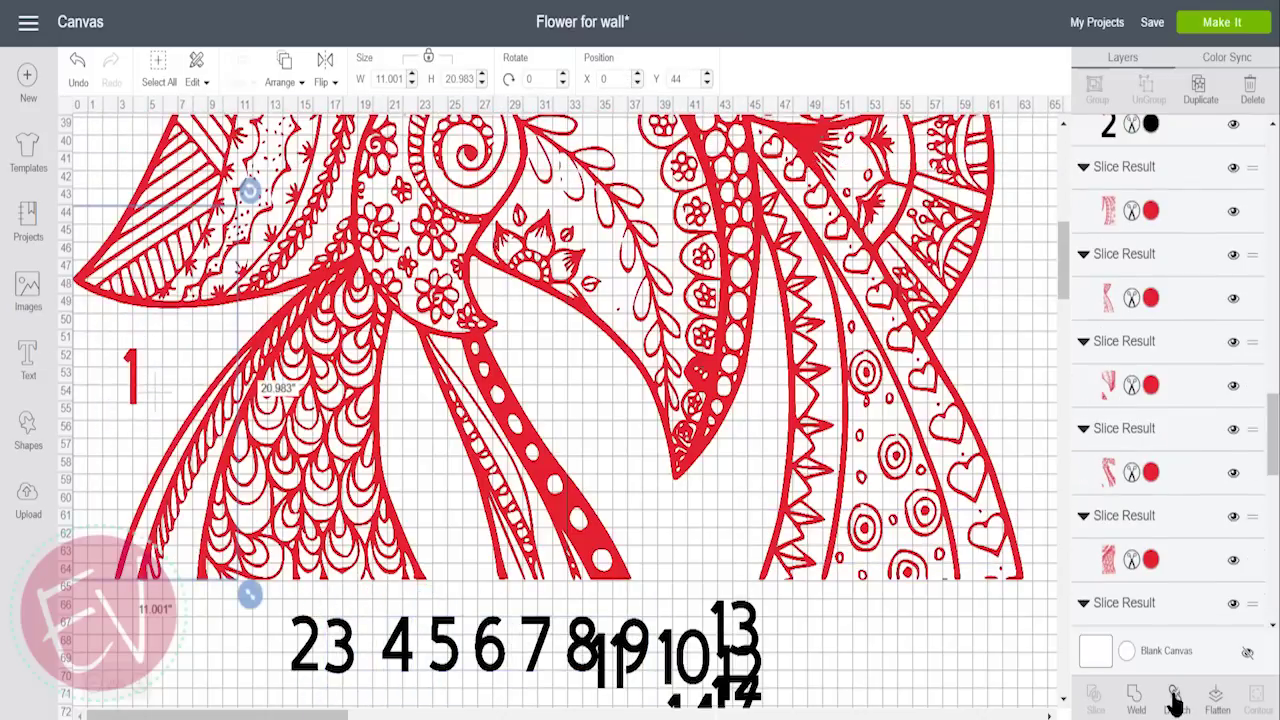
left_click(1175, 700)
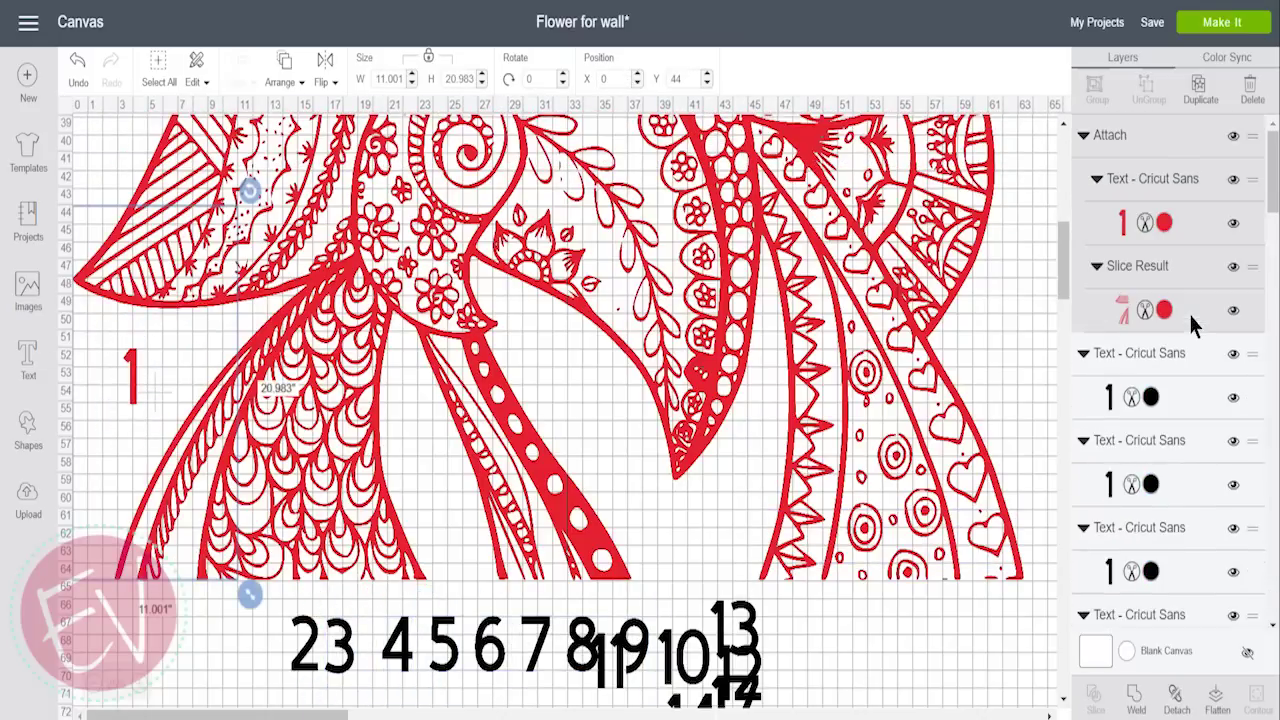
left_click(1180, 311)
left_click(931, 418)
- Shrink number 2 to about 1.7 inches, attach it to its flower piece, and colour it mint
left_click(292, 630)
left_click_drag(318, 672, 247, 330)
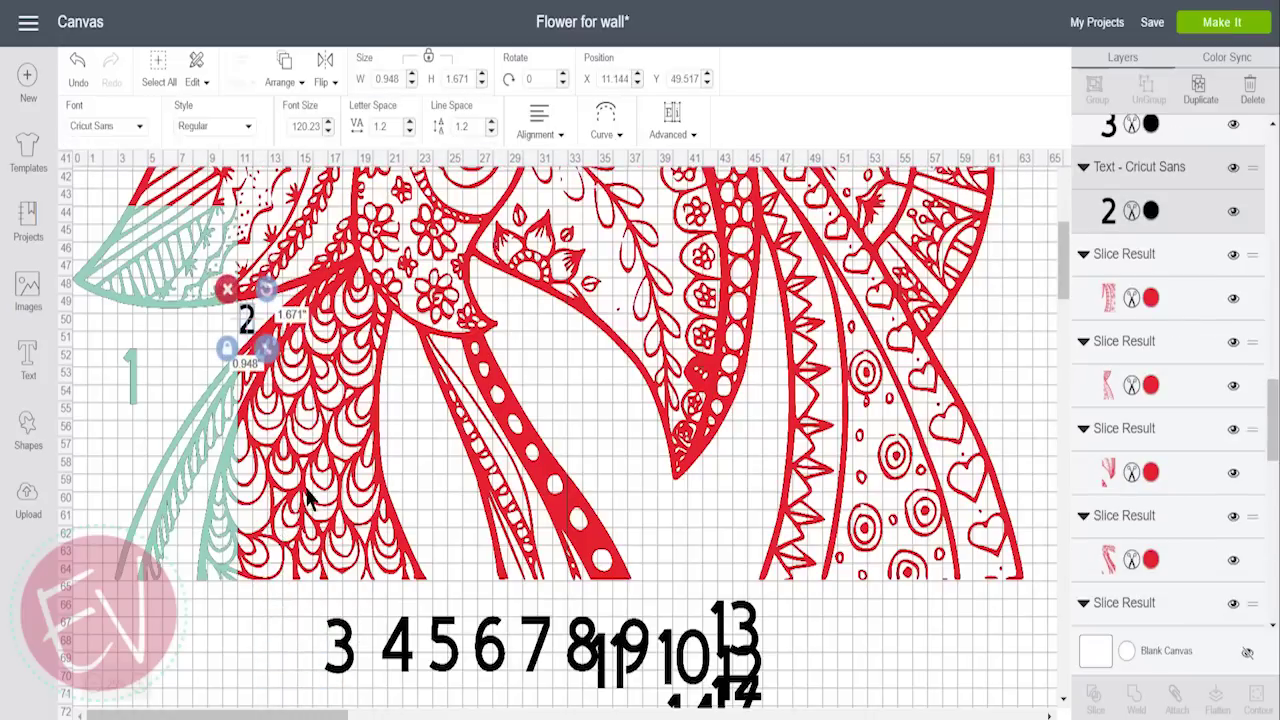
left_click(1124, 602, "shift")
left_click(1175, 700)
left_click(1164, 310)
left_click(968, 218)
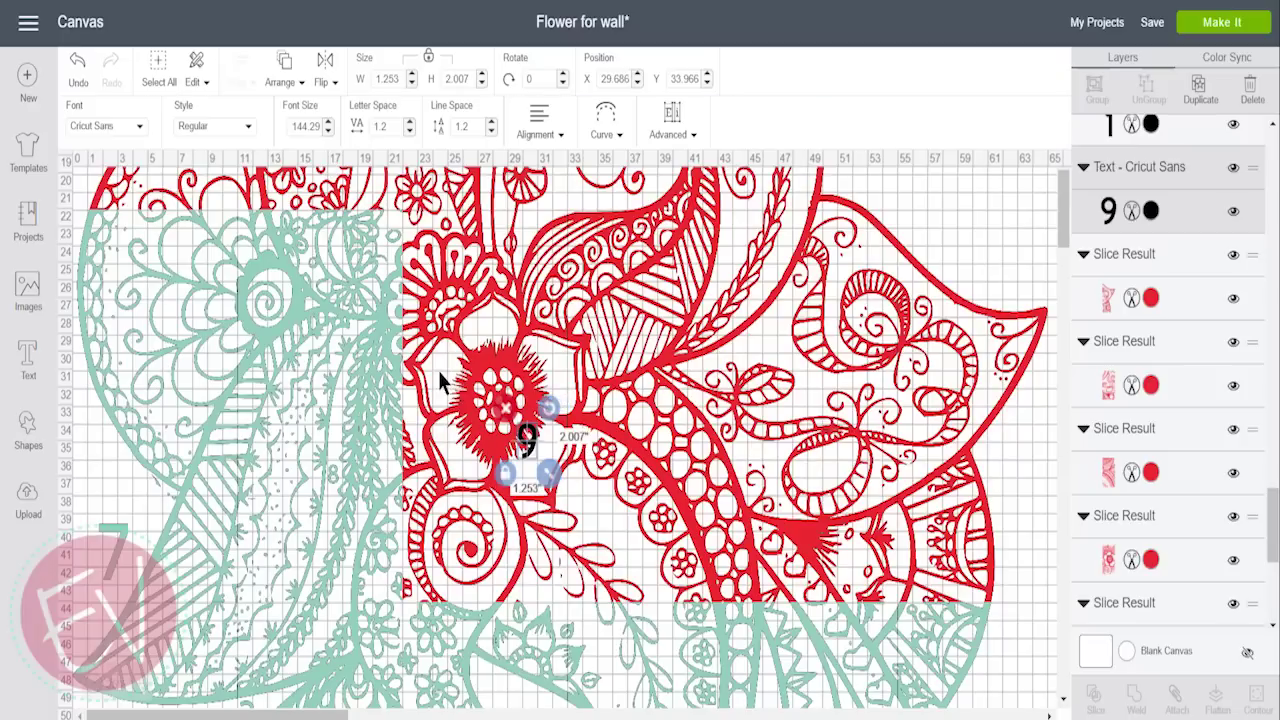
- Move number 9 onto its flower piece and attach the two together
left_click_drag(527, 440, 439, 375)
left_click(1124, 515, "shift")
left_click(1176, 696)
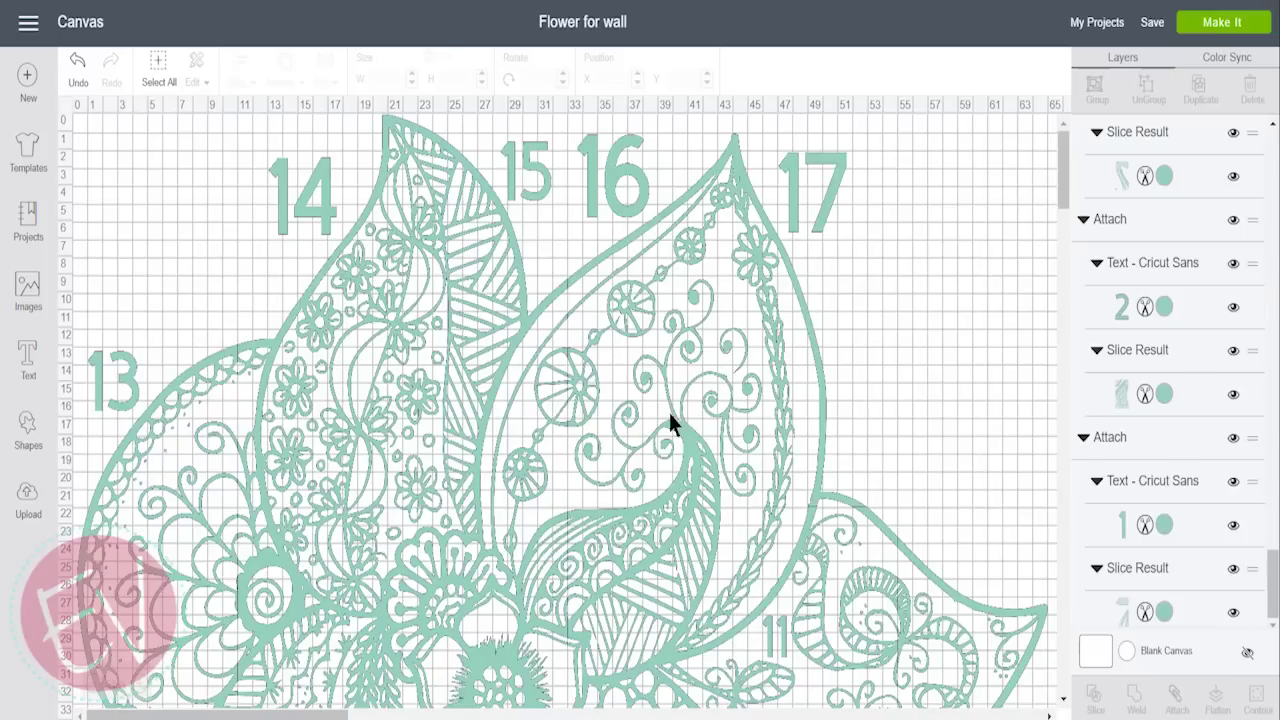
- Review the numbered teal flower and send it to Make It for mat preparation
left_click_drag(1062, 177, 1058, 267)
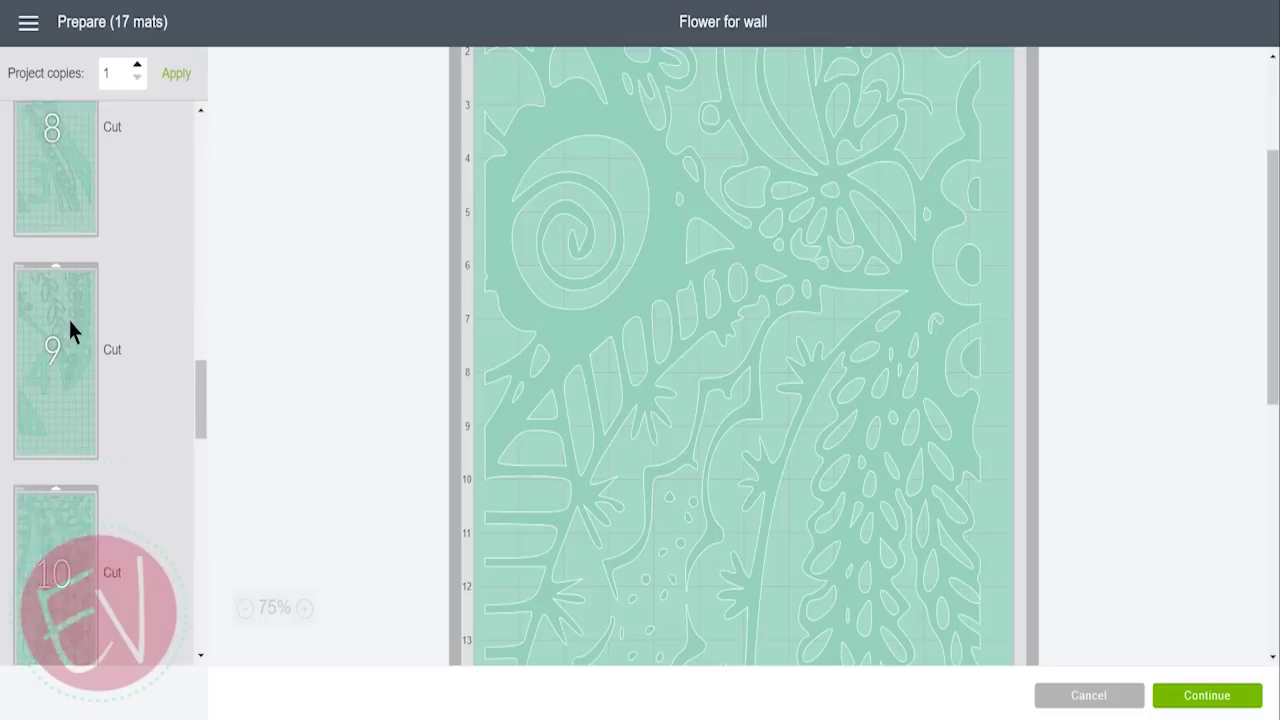
left_click(68, 322)
- Preview the piece layouts on mat 10 and mat 17 in the mat list
scroll(740, 340, "up", 2)
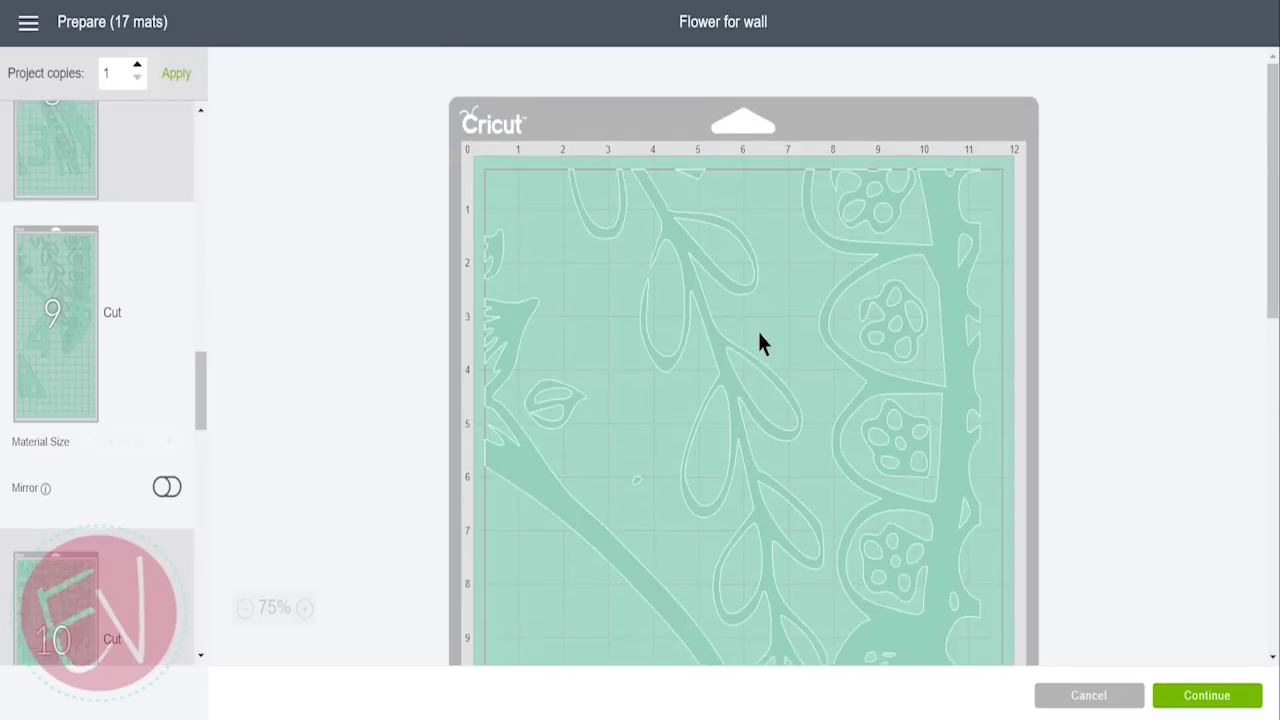
scroll(757, 329, "down", 6)
scroll(757, 329, "up", 2)
scroll(150, 362, "down", 2)
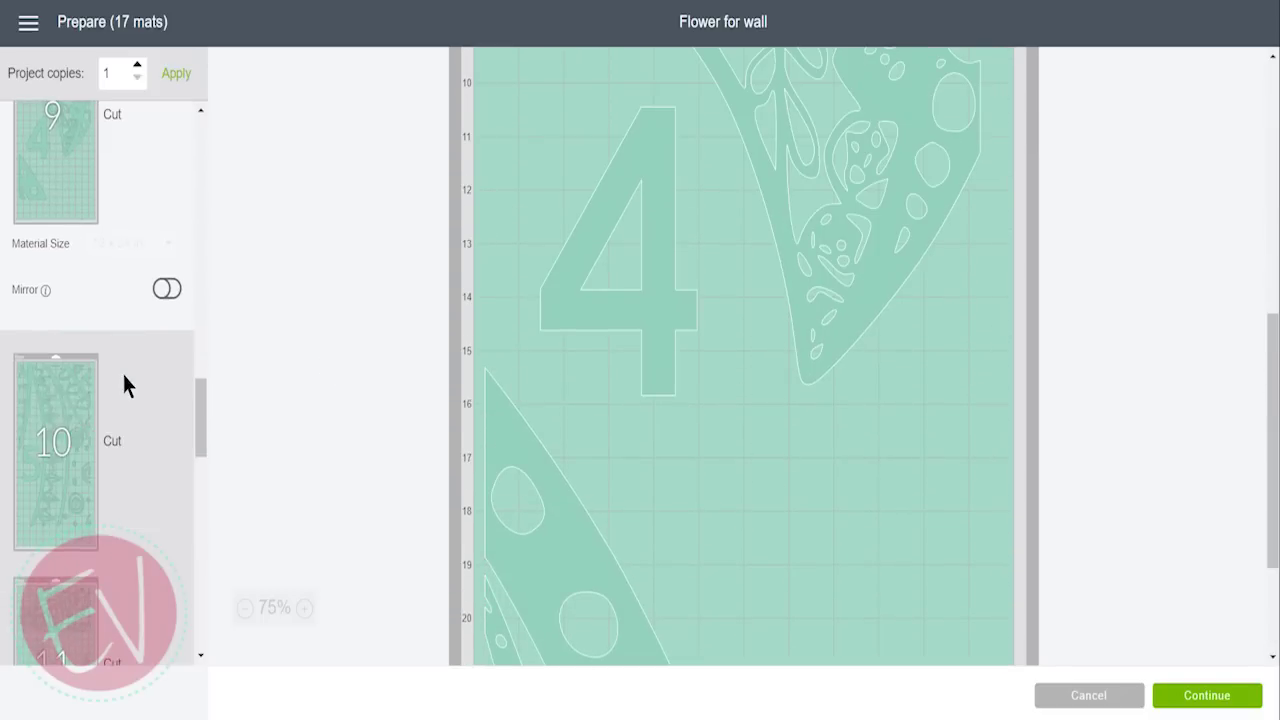
left_click(73, 371)
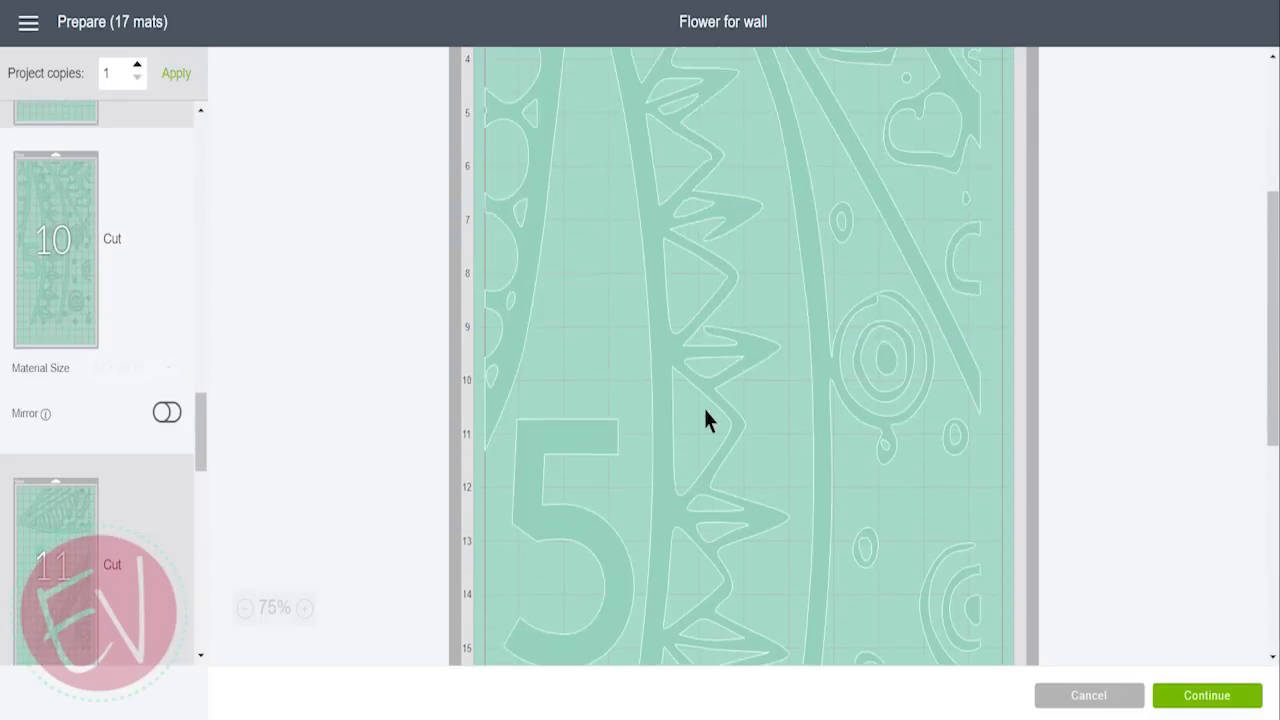
scroll(705, 415, "up", 1)
scroll(705, 415, "down", 3)
scroll(140, 475, "down", 2)
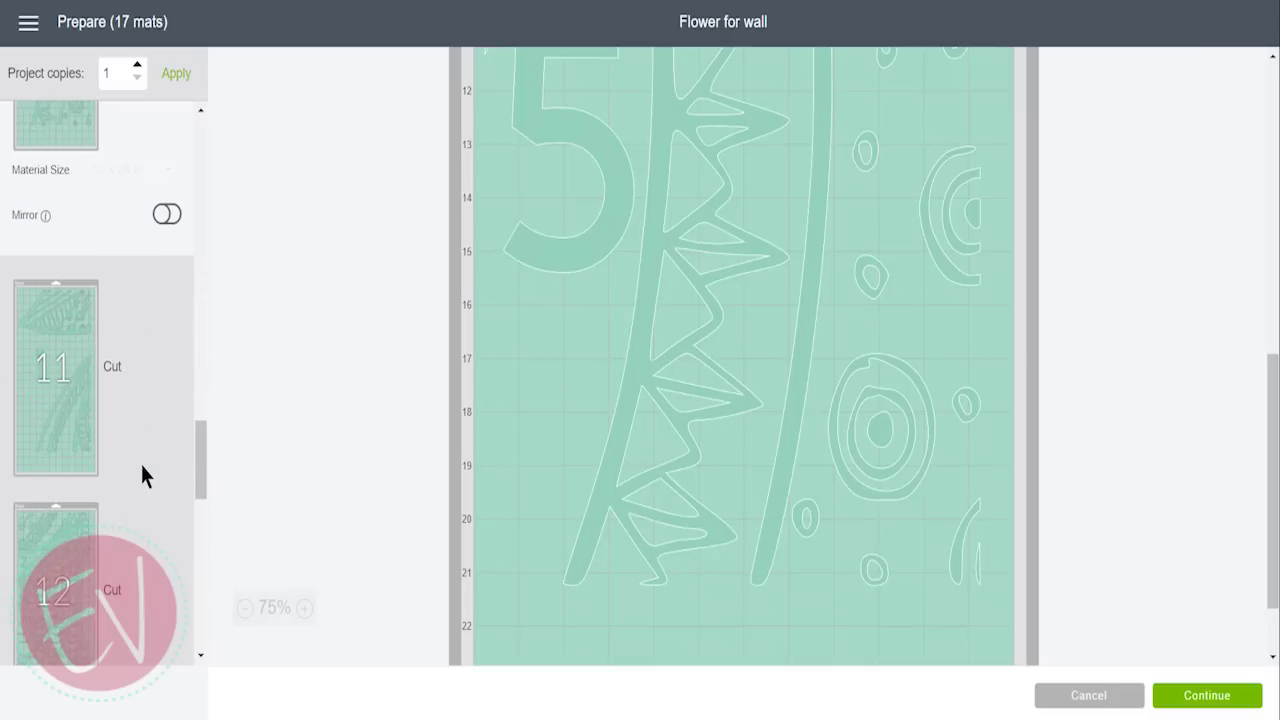
scroll(142, 474, "down", 6)
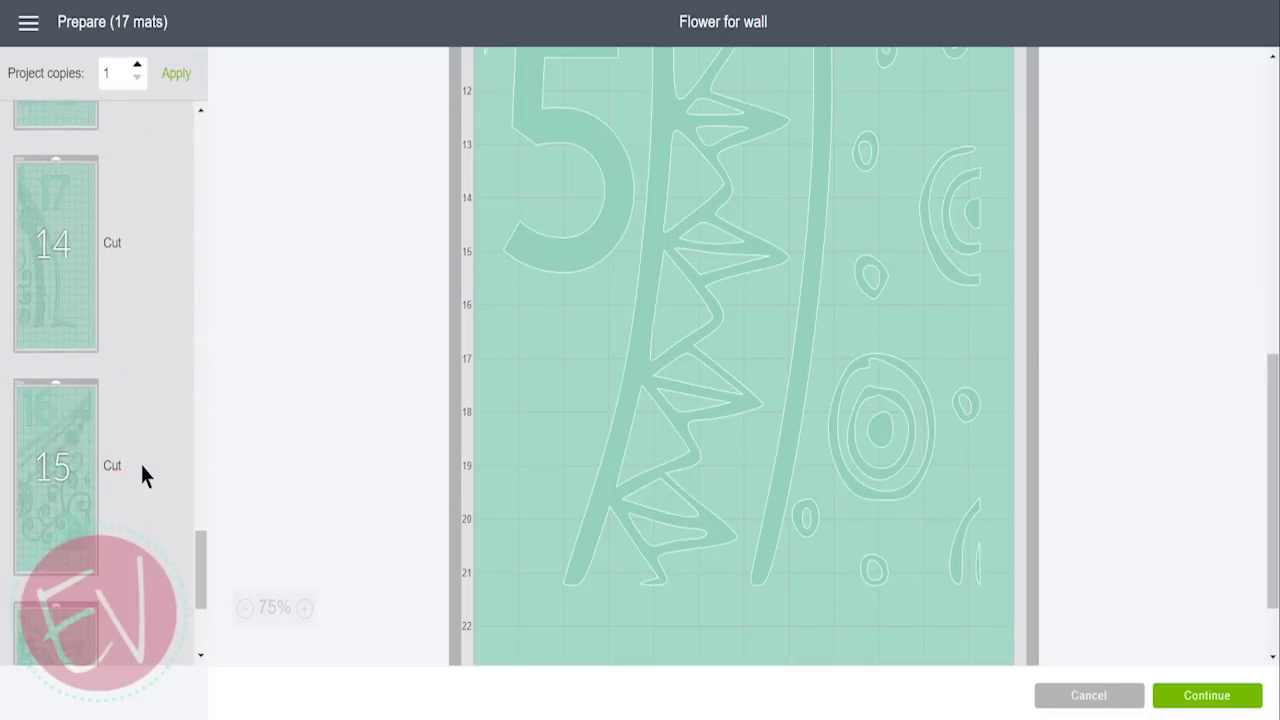
scroll(142, 474, "down", 3)
left_click(86, 600)
- Continue from mat preparation to the Make screen and bring up the cutting machine choice
scroll(563, 383, "up", 1)
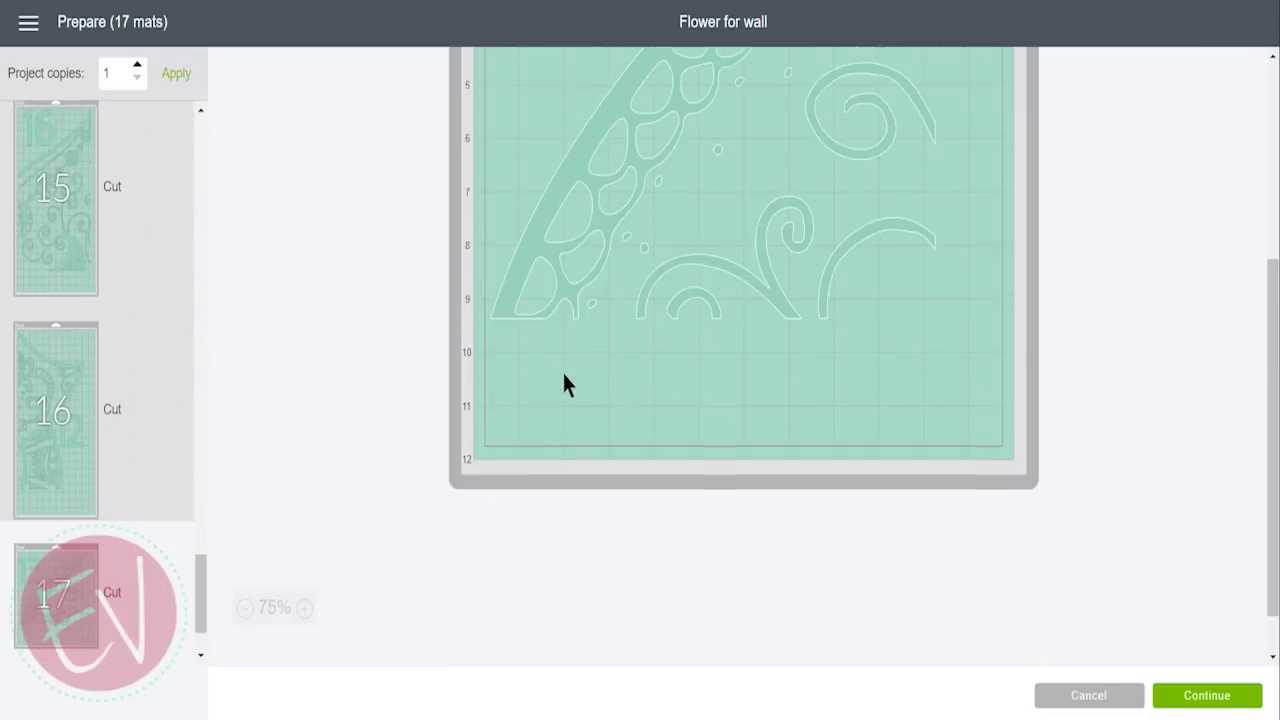
scroll(563, 383, "up", 3)
scroll(563, 383, "down", 3)
scroll(563, 383, "up", 3)
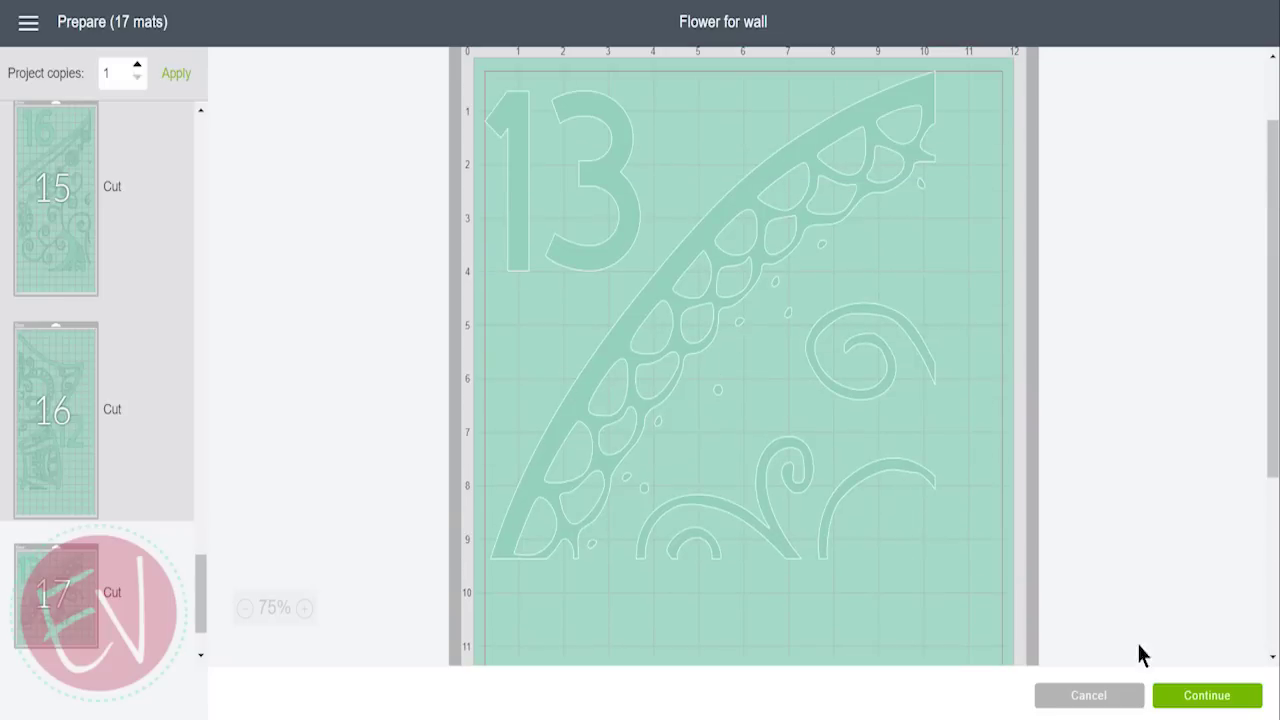
left_click(1215, 697)
left_click(808, 80)
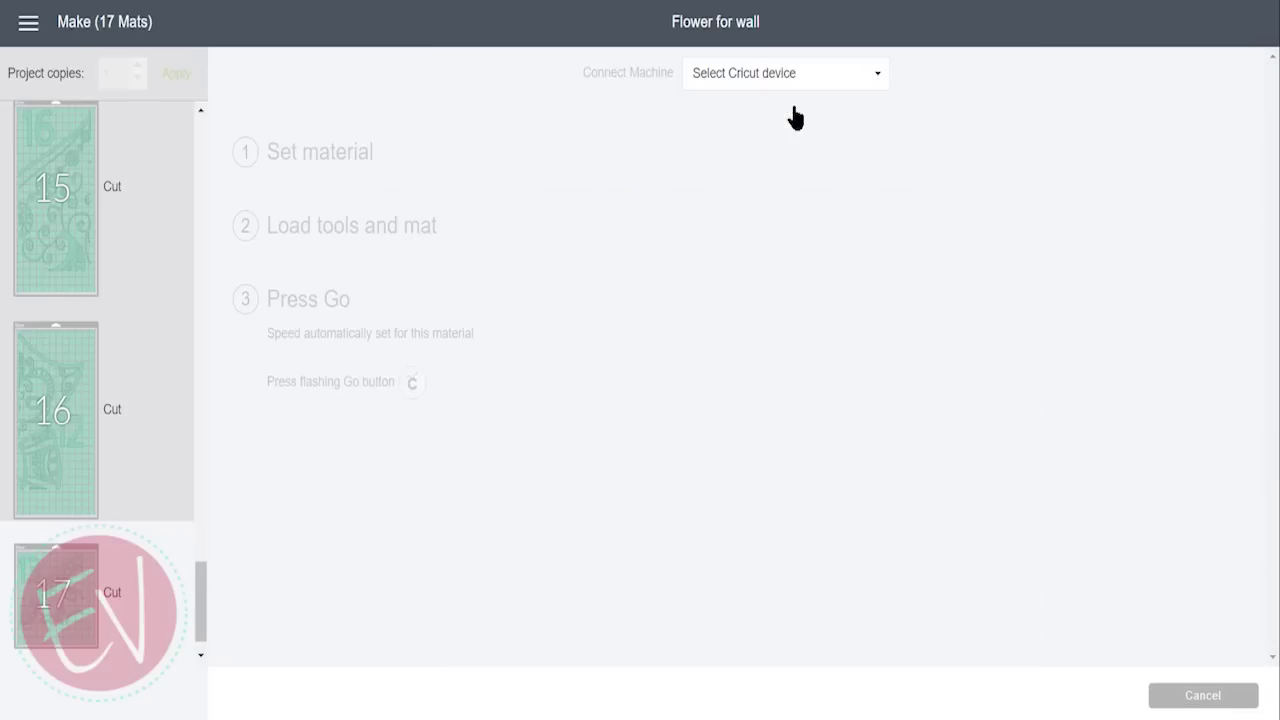